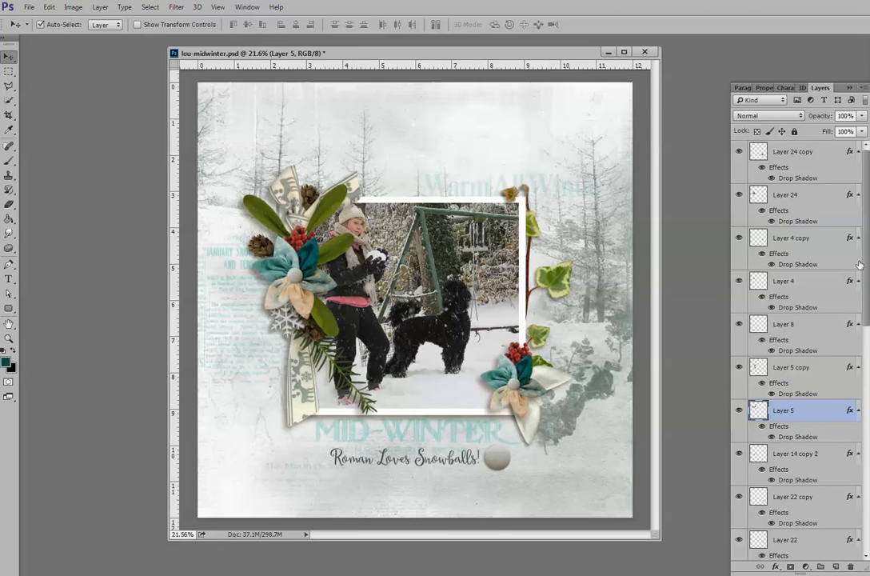
Step: Toggle the visibility of Layer 5 and Layer 5 copy to identify their leaves, and copy Layer 5's layer style
scroll(863, 273, "down", 2)
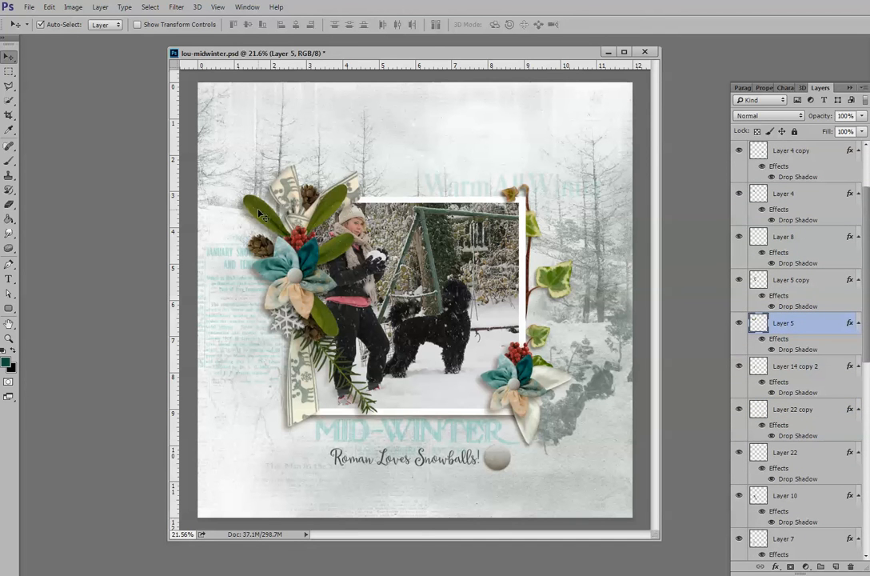
left_click(739, 323)
left_click(739, 324)
left_click(738, 283)
left_click(738, 283)
right_click(794, 328)
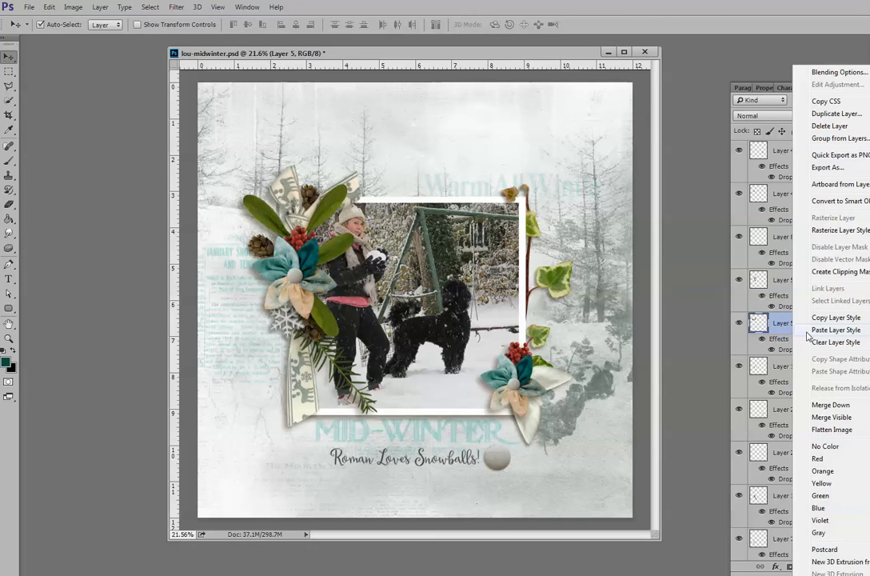
left_click(823, 318)
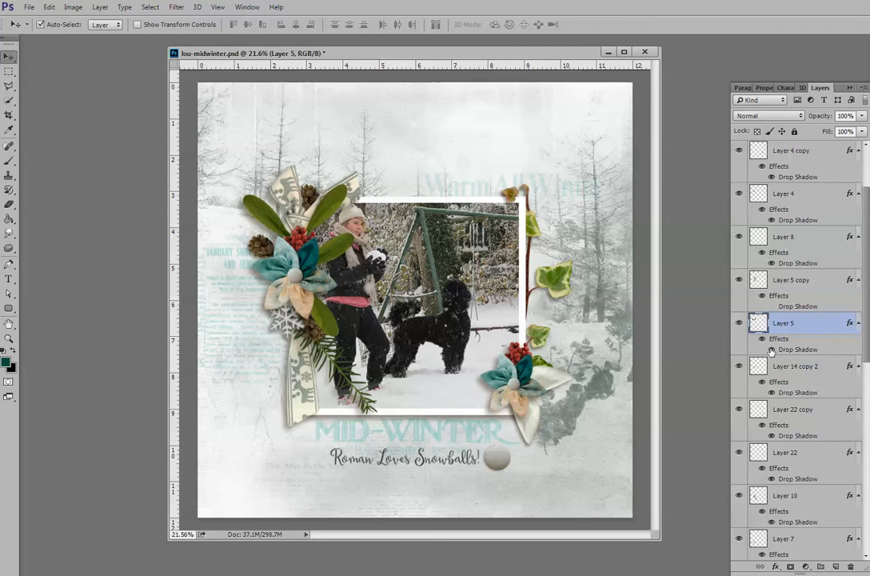
Step: Merge Layer 5 and Layer 5 copy into one leaf layer with both drop shadows hidden
left_click(791, 290)
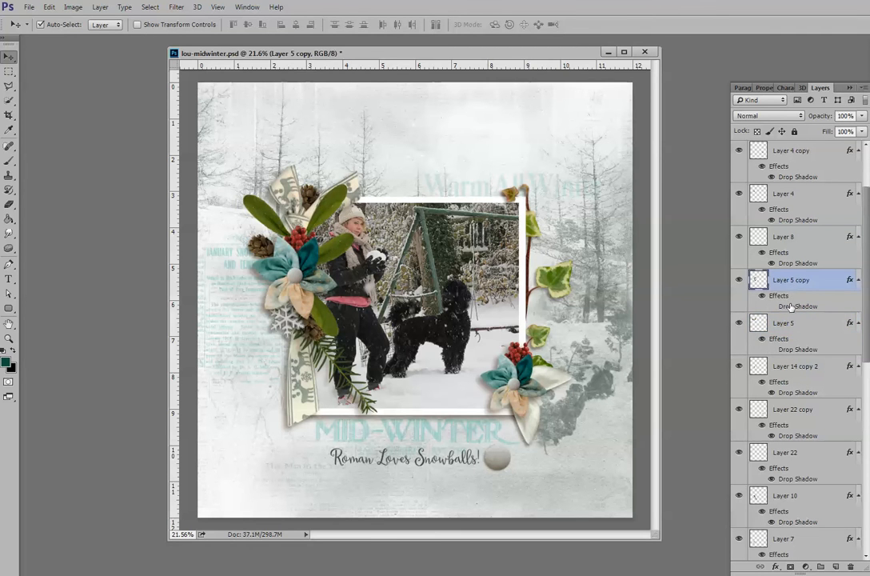
left_click(789, 322, "ctrl")
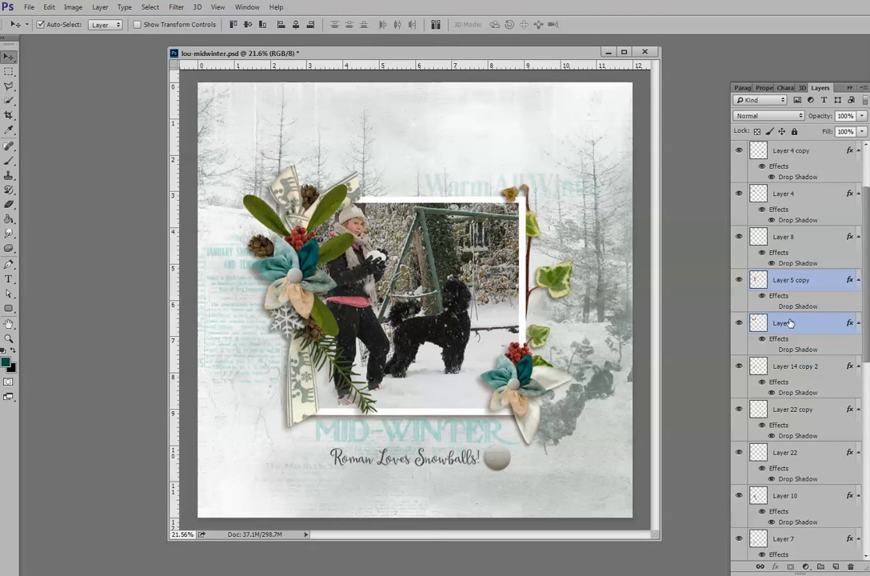
right_click(789, 322)
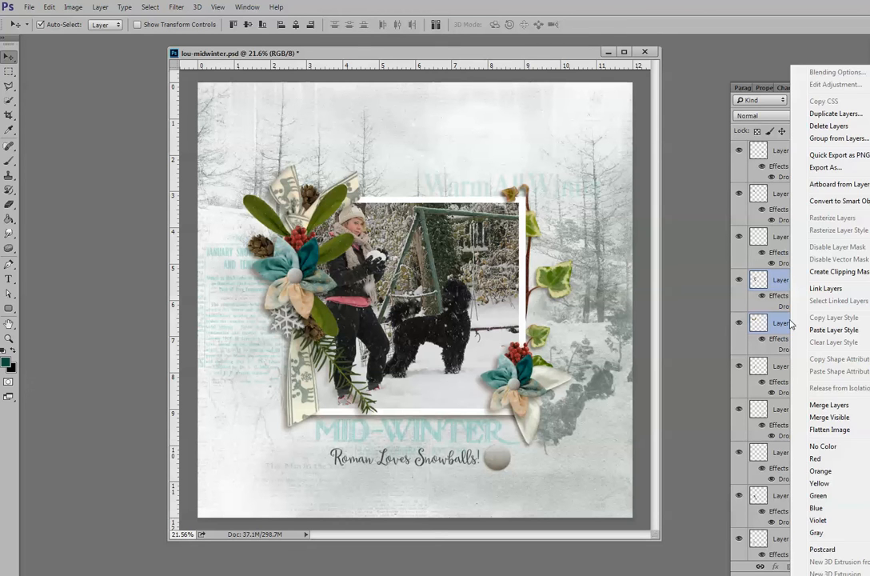
left_click(828, 406)
Step: Paste the copied layer style onto the merged Layer 5 copy and toggle its visibility to check the leaves
right_click(802, 282)
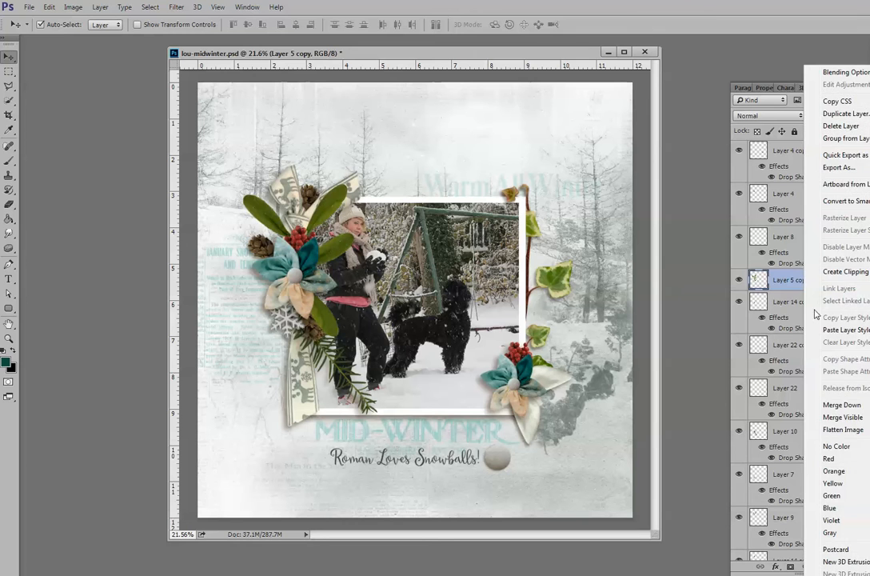
left_click(831, 329)
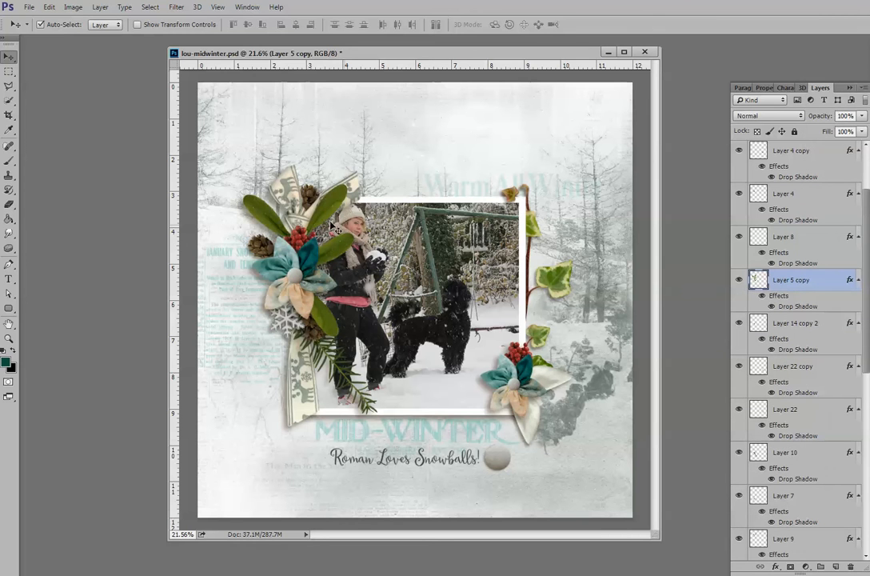
left_click(739, 280)
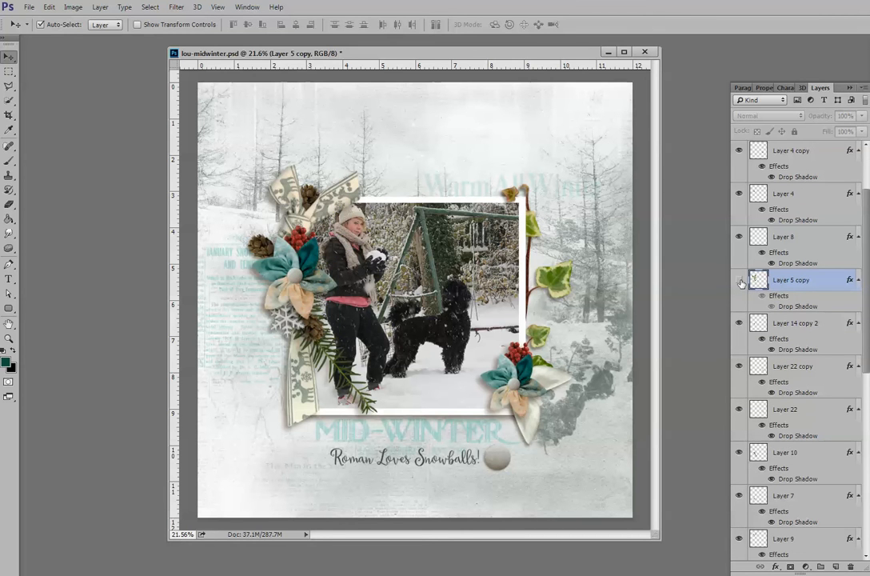
left_click(738, 280)
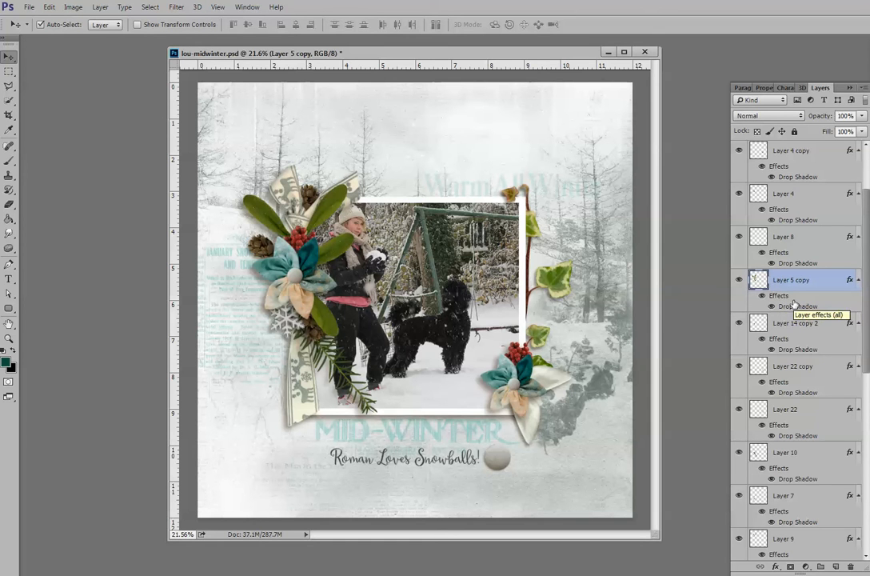
right_click(793, 302)
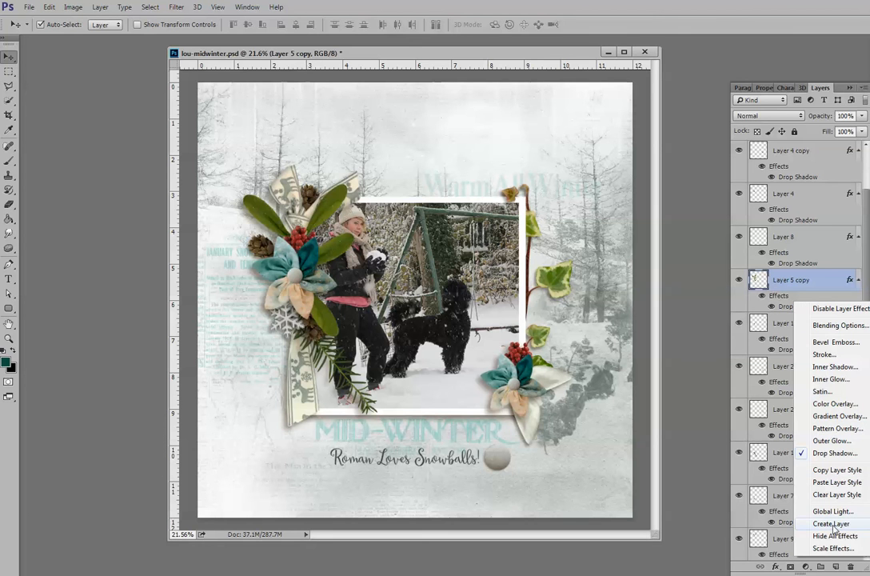
left_click(793, 281)
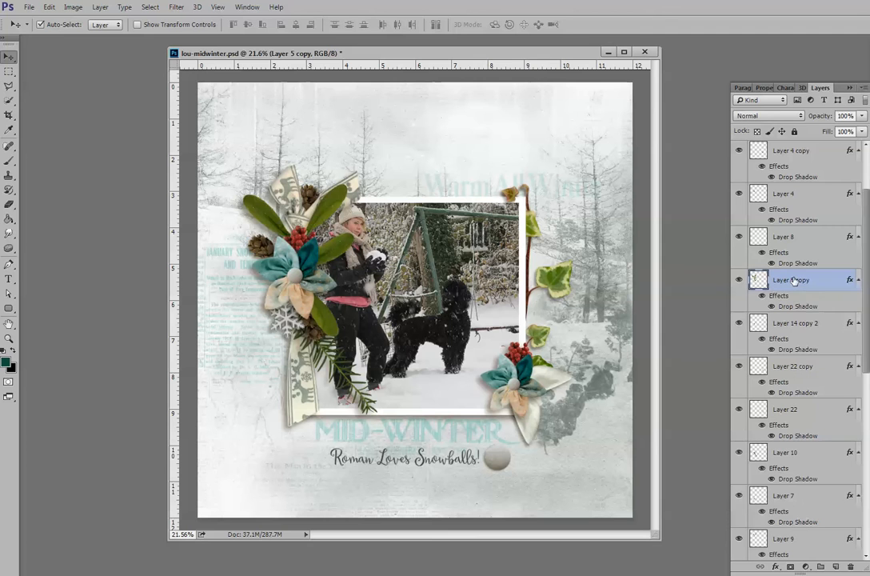
right_click(794, 281)
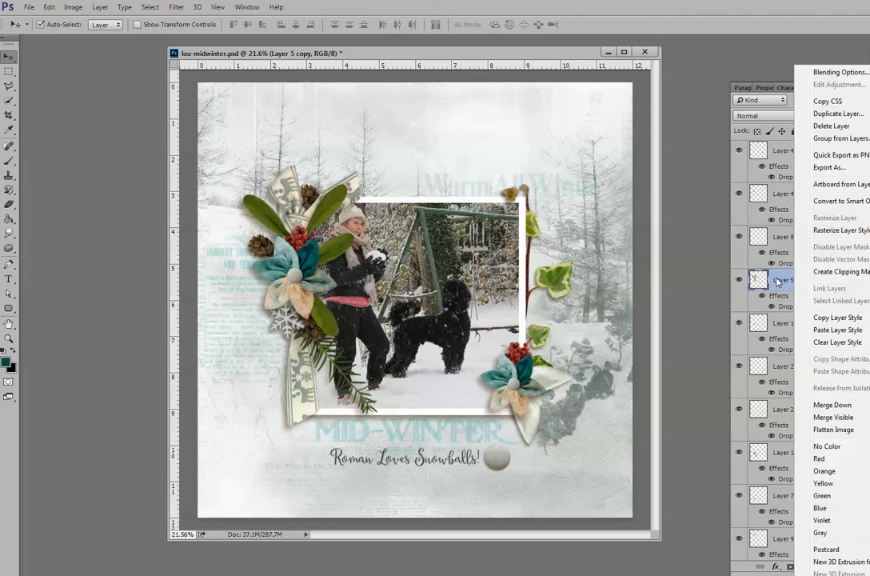
left_click(780, 299)
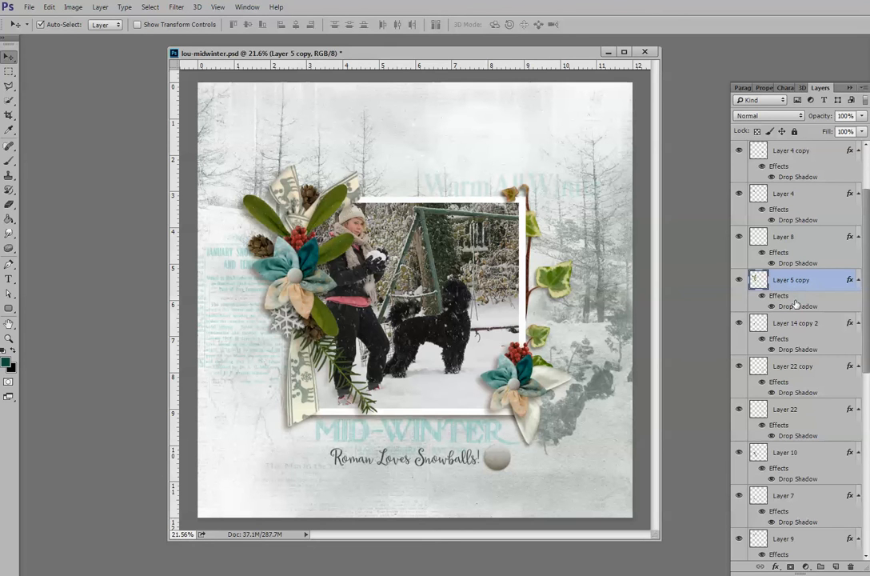
Step: Separate the drop shadow of Layer 5 copy onto its own layer and briefly hide the leaves to inspect the shadow
right_click(795, 303)
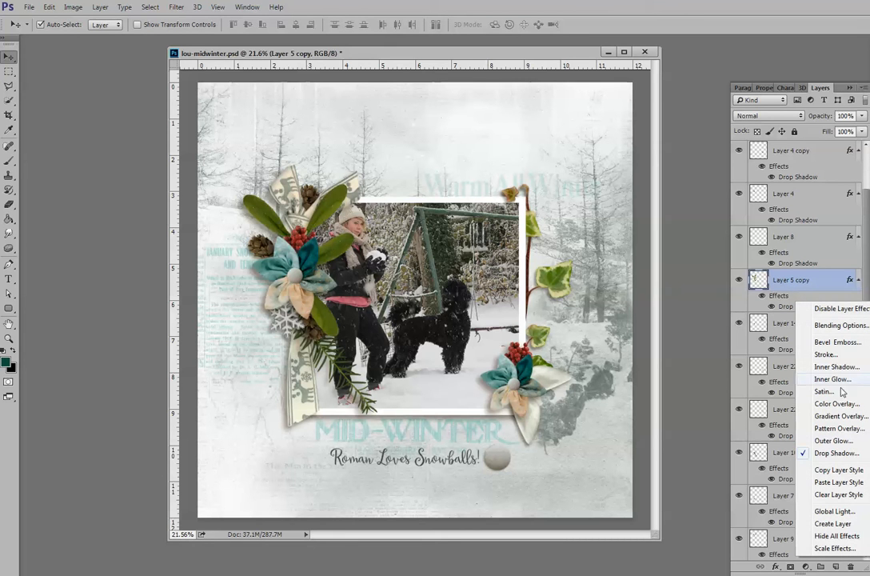
left_click(831, 523)
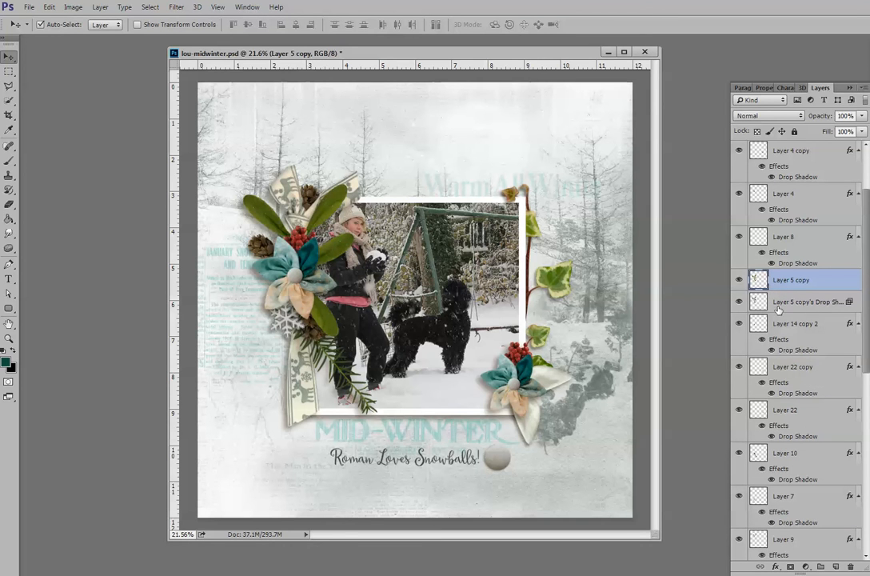
left_click(739, 280)
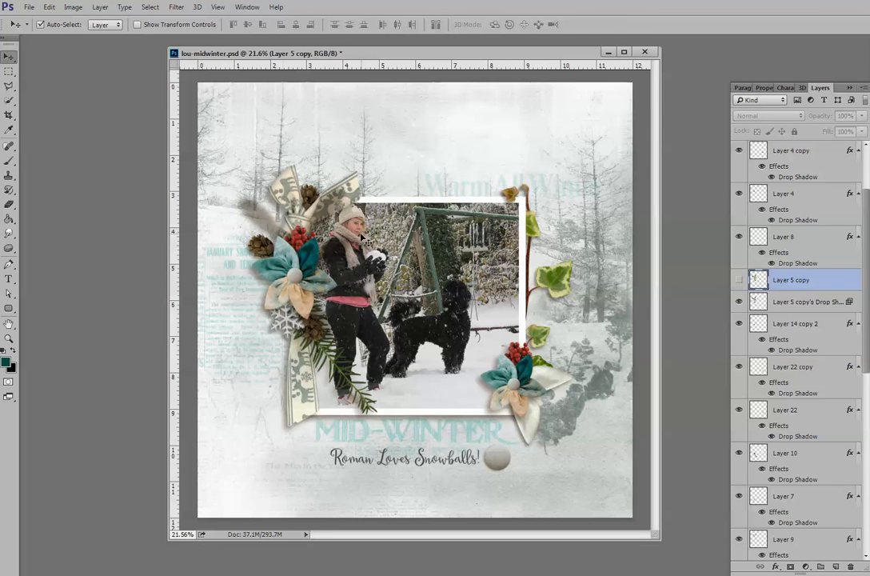
left_click(739, 280)
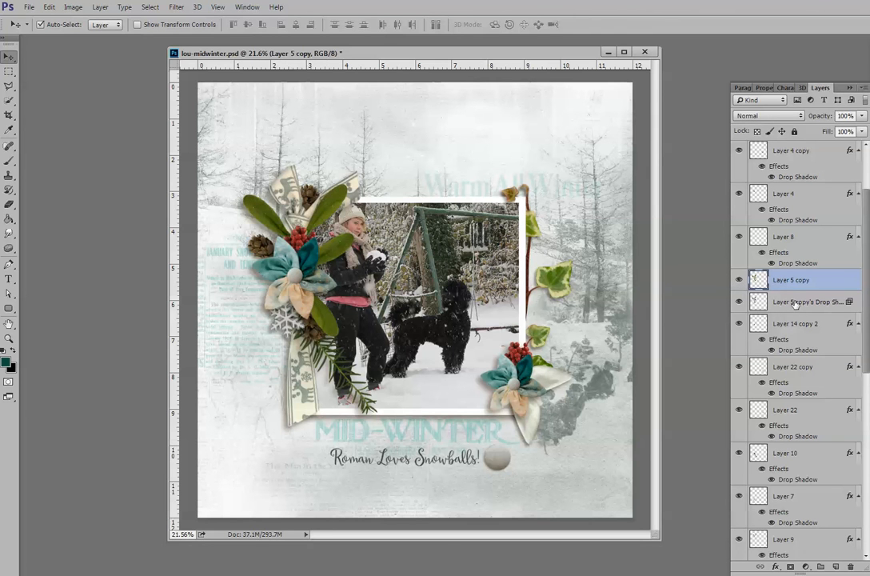
Step: Warp the separated leaf shadow layer by pulling its upper-left corner slightly outward and down, and apply the transform
left_click(795, 302)
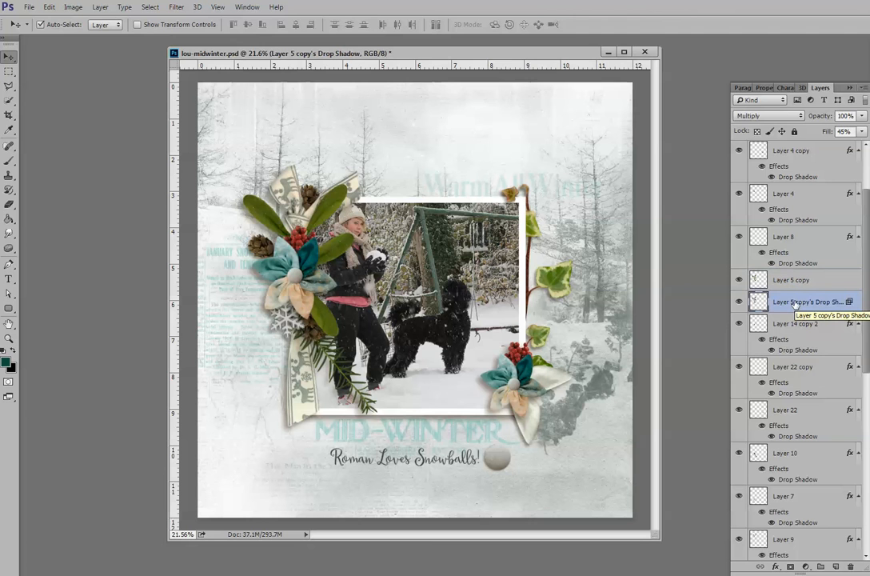
key("ctrl+t")
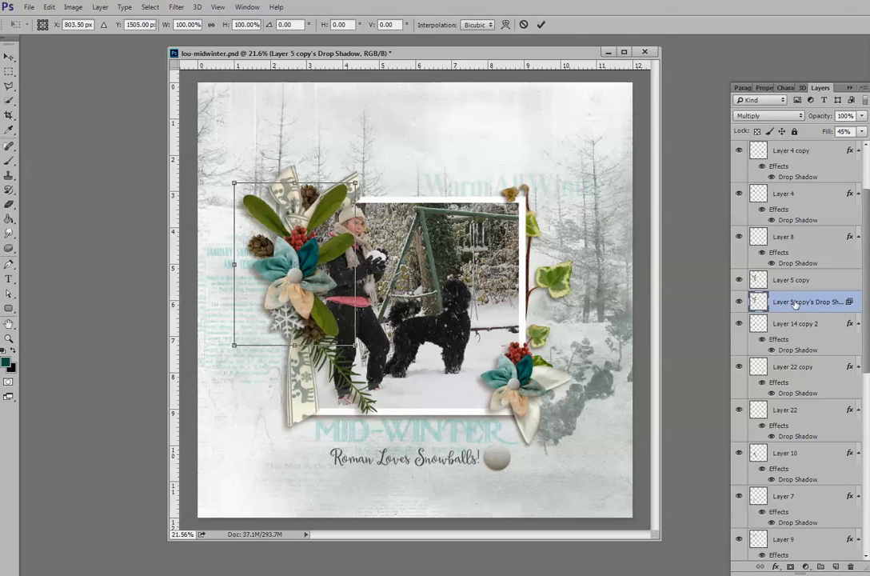
right_click(289, 252)
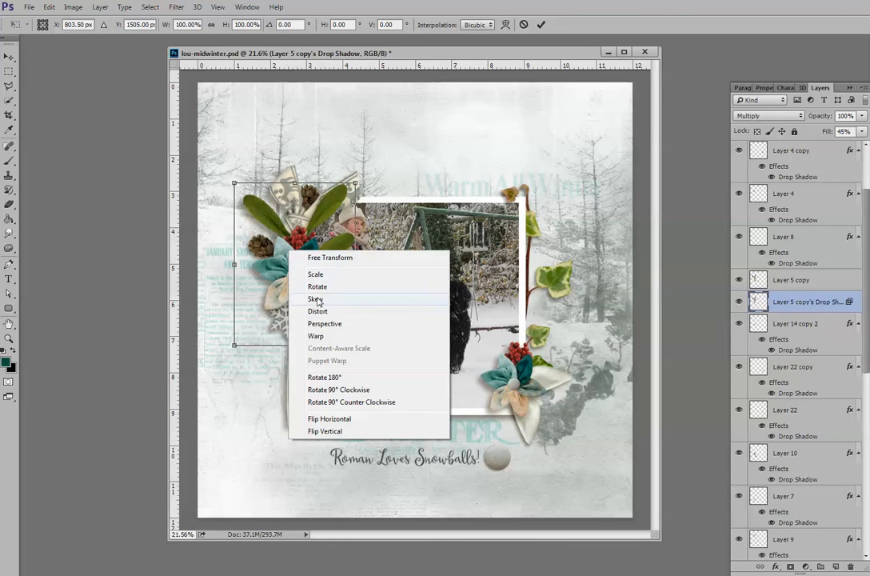
left_click(316, 336)
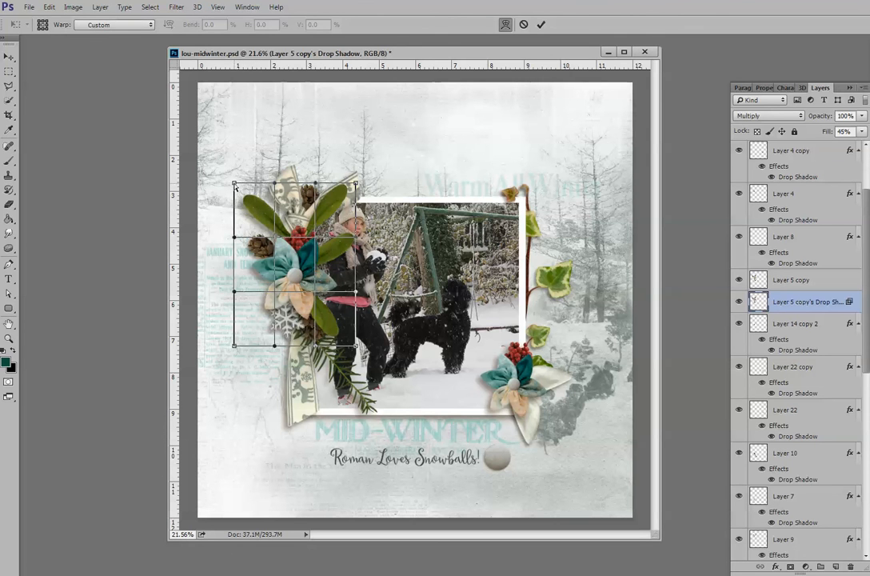
left_click_drag(234, 184, 230, 193)
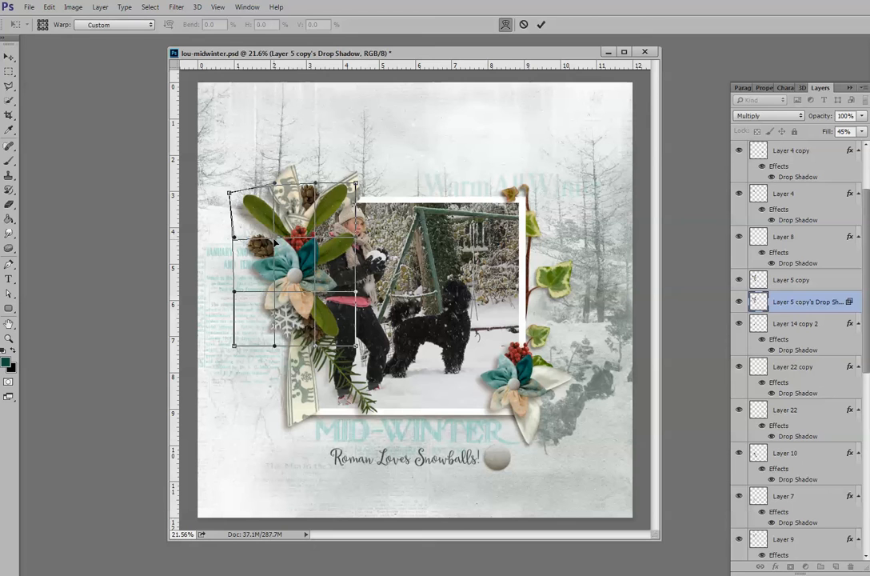
left_click_drag(277, 241, 277, 240)
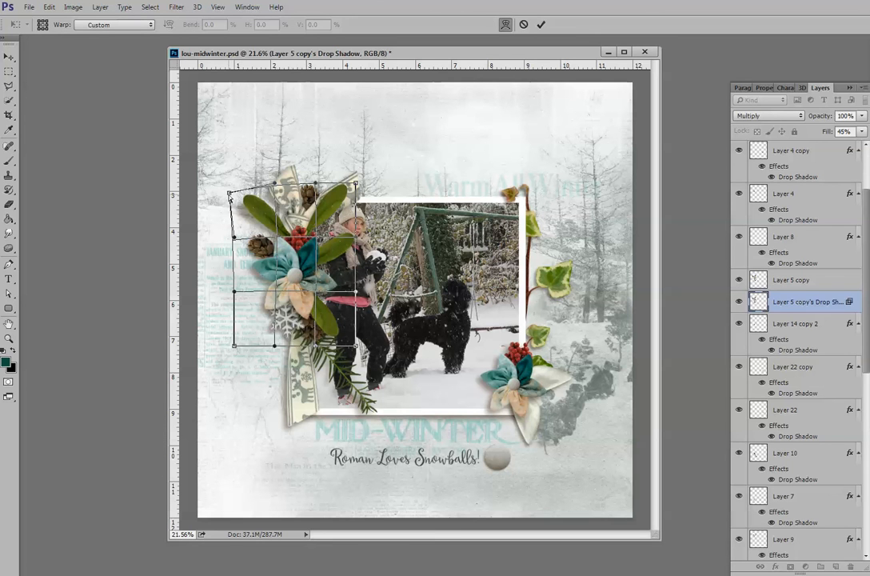
left_click_drag(231, 196, 229, 199)
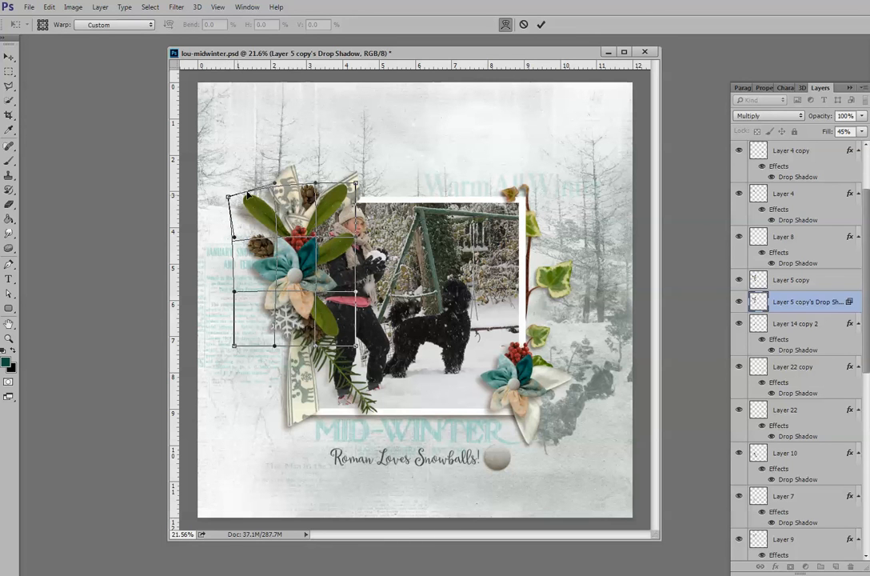
left_click(540, 26)
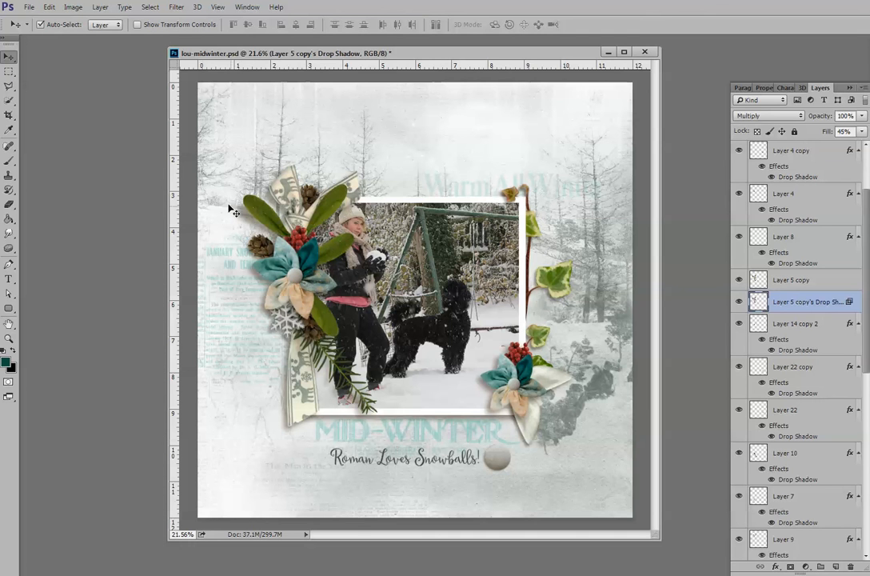
Step: Apply a Gaussian Blur with a 16.8-pixel radius to the separated leaf shadow layer
left_click(176, 8)
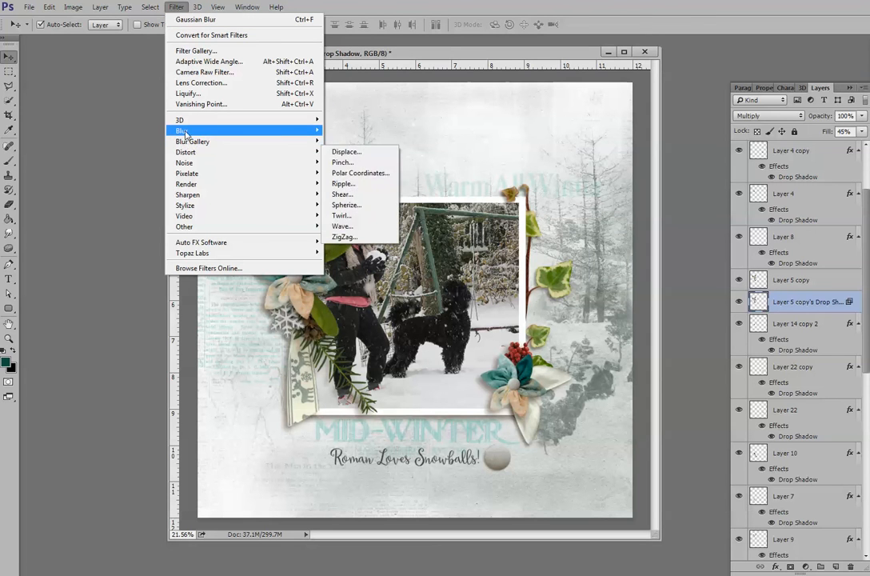
mouse_move(232, 135)
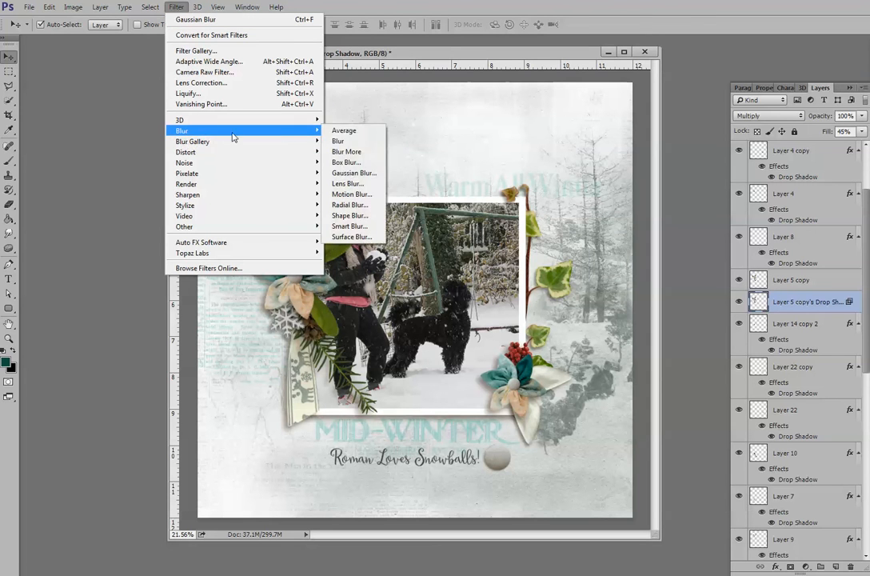
left_click(362, 173)
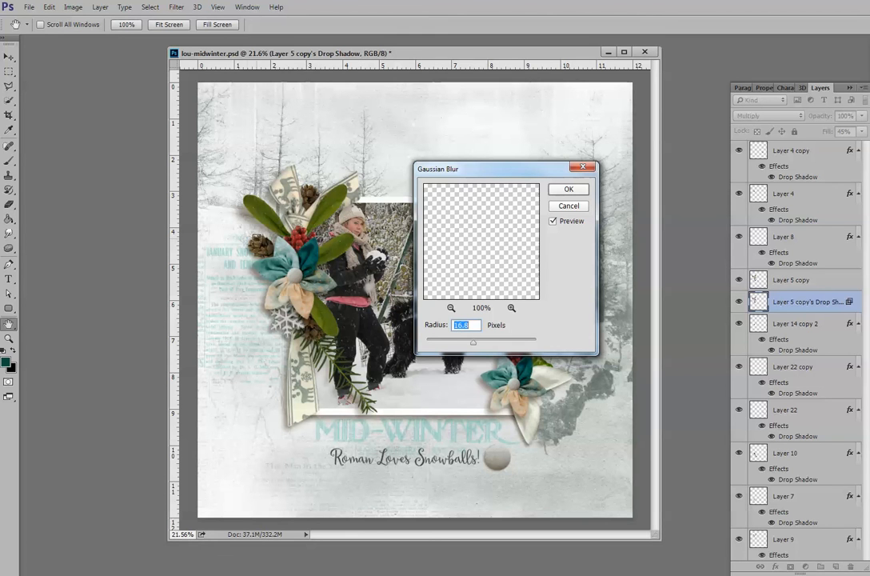
left_click(552, 222)
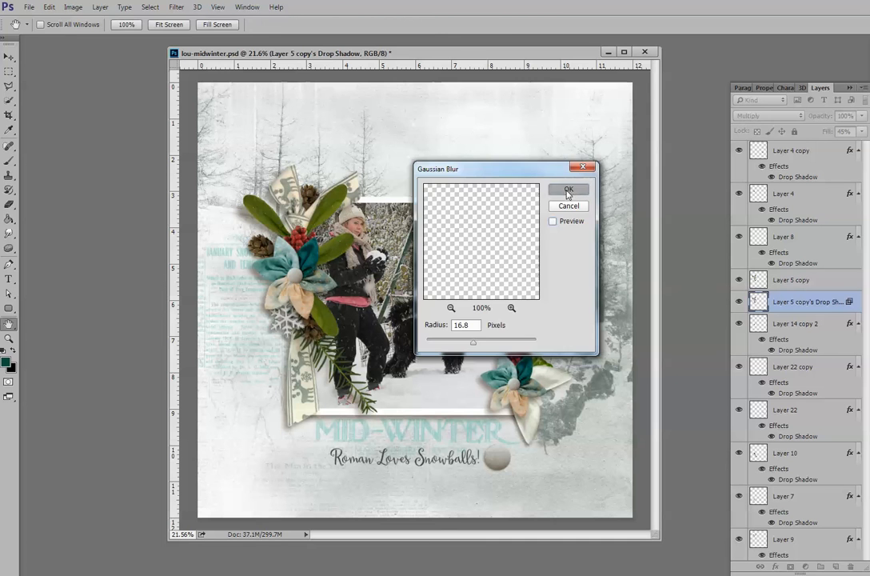
left_click(567, 190)
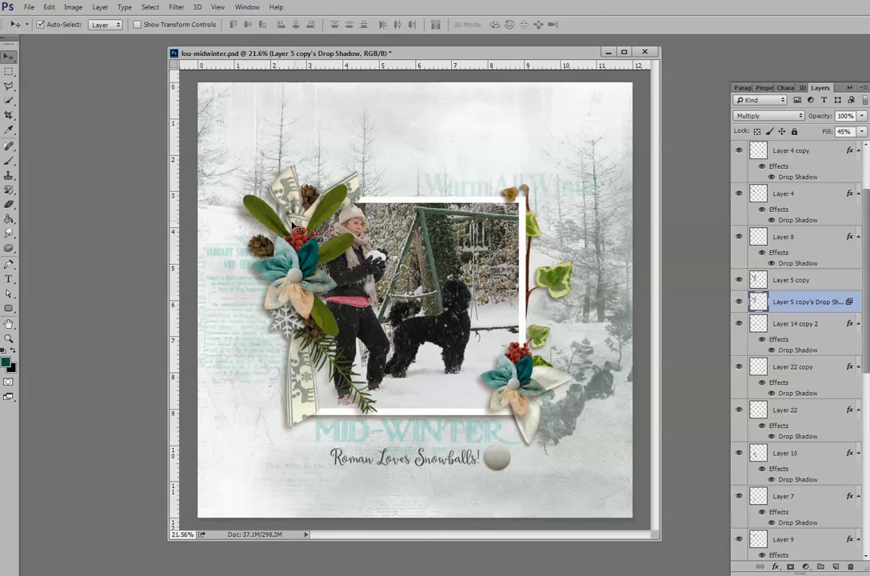
Step: Start Puppet Warp on Layer 5 copy with the mesh hidden and anchor the leaves with pins at their bases and outer ends
left_click(258, 211)
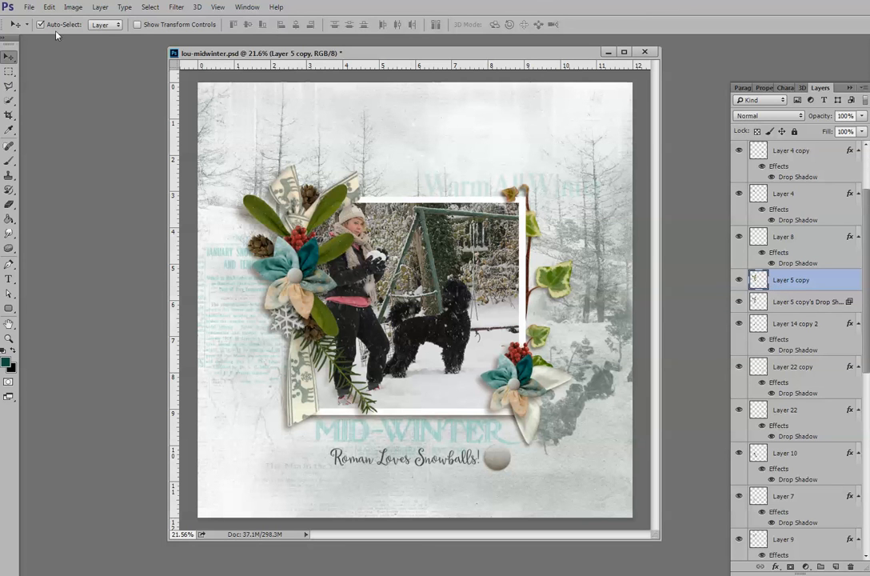
left_click(49, 7)
left_click(59, 174)
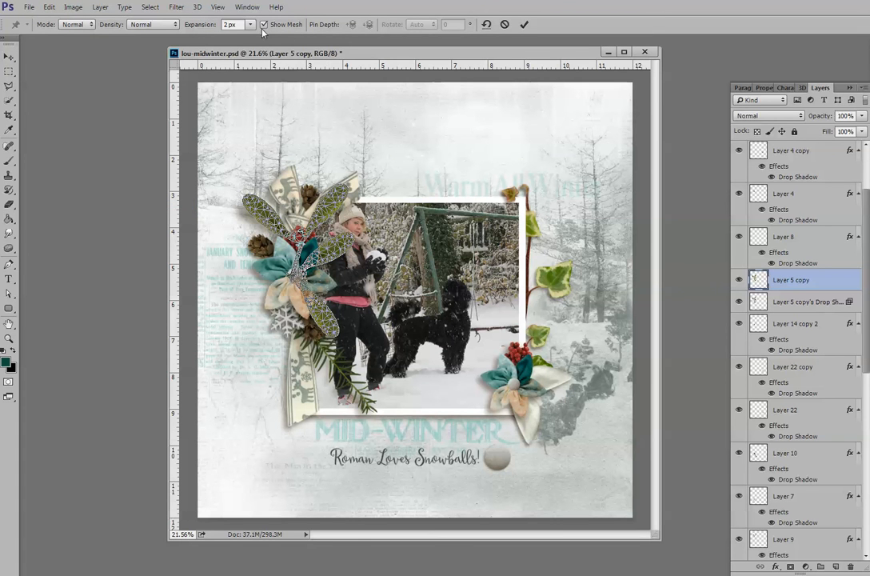
left_click(264, 25)
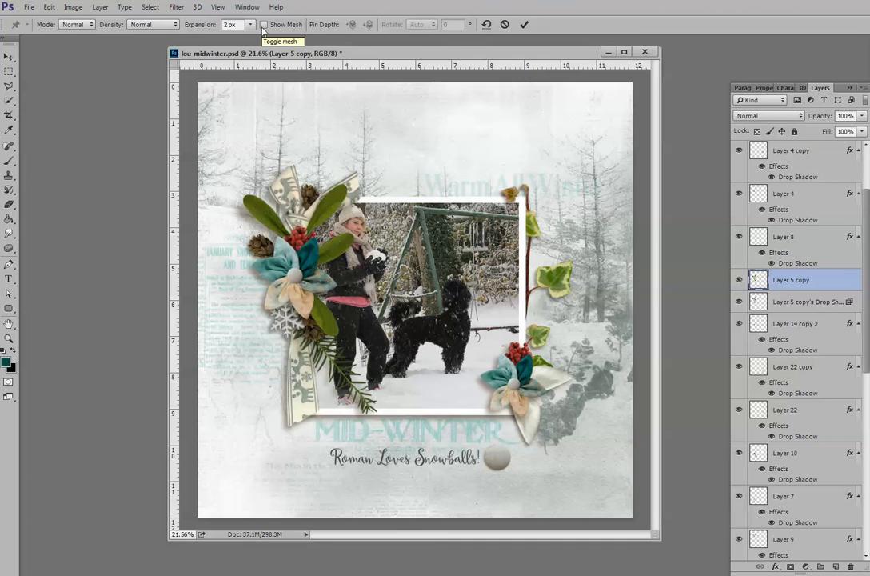
left_click(279, 229)
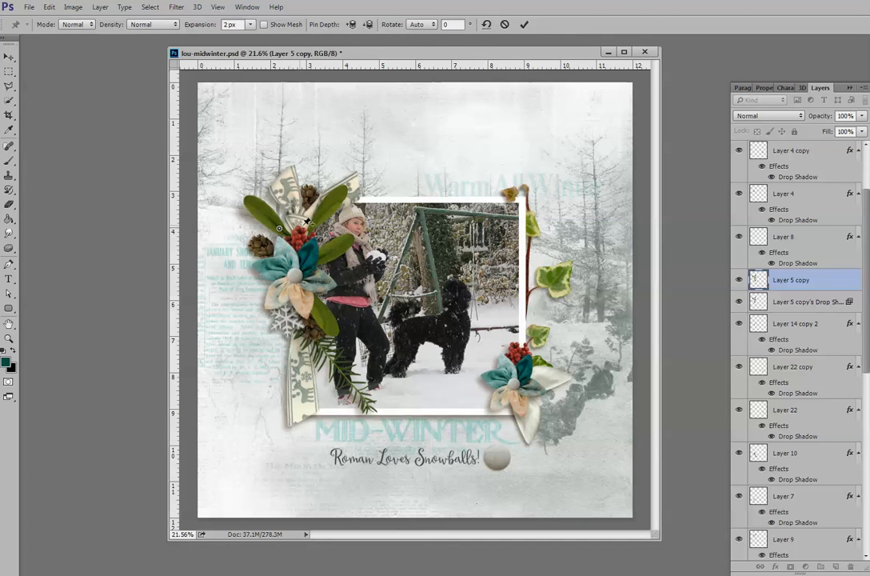
left_click(311, 226)
left_click(336, 197)
left_click(345, 241)
left_click(320, 258)
left_click(329, 325)
left_click(316, 304)
Step: Pin the middle of the upper-left leaf, bend its tip slightly downward, and apply the Puppet Warp
left_click(270, 213)
left_click_drag(253, 196, 250, 210)
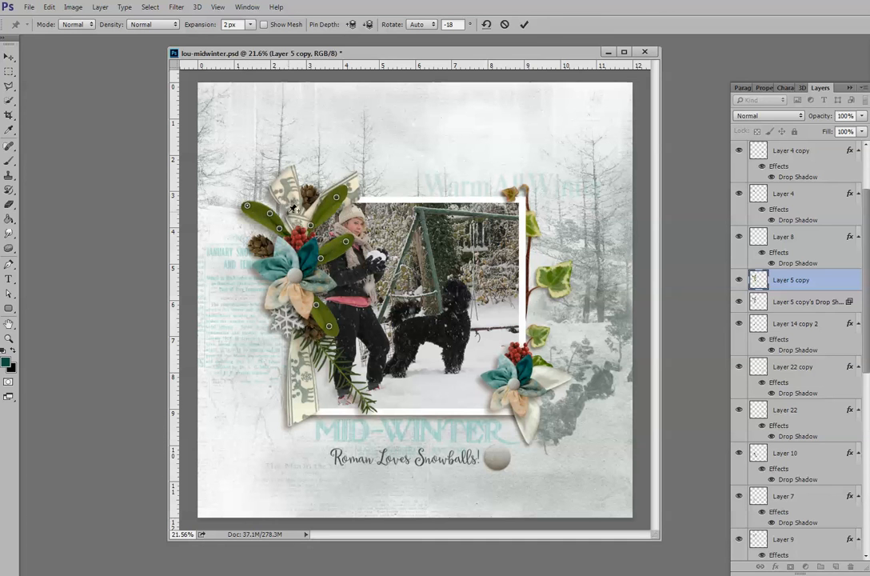
left_click(523, 25)
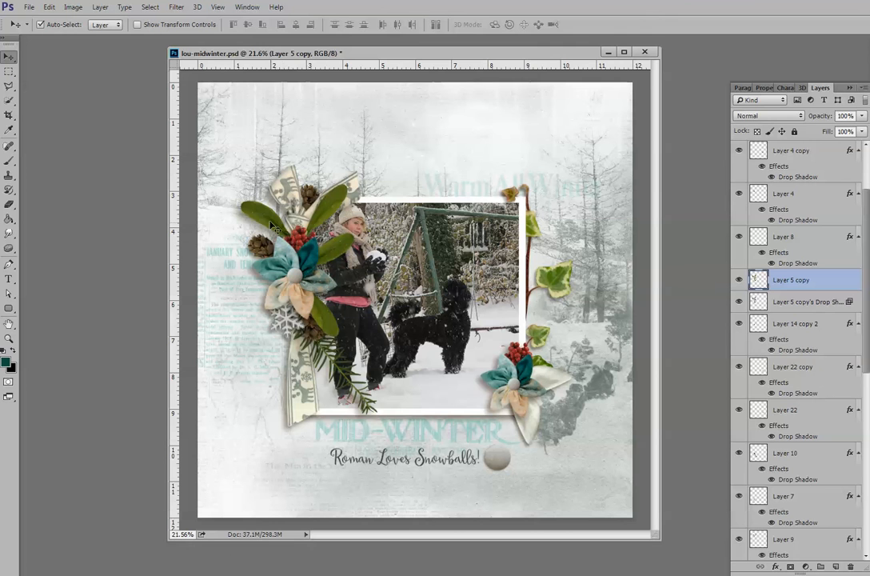
Step: Raise the fill of the separated Layer 5 copy drop shadow layer to 66%
left_click(800, 301)
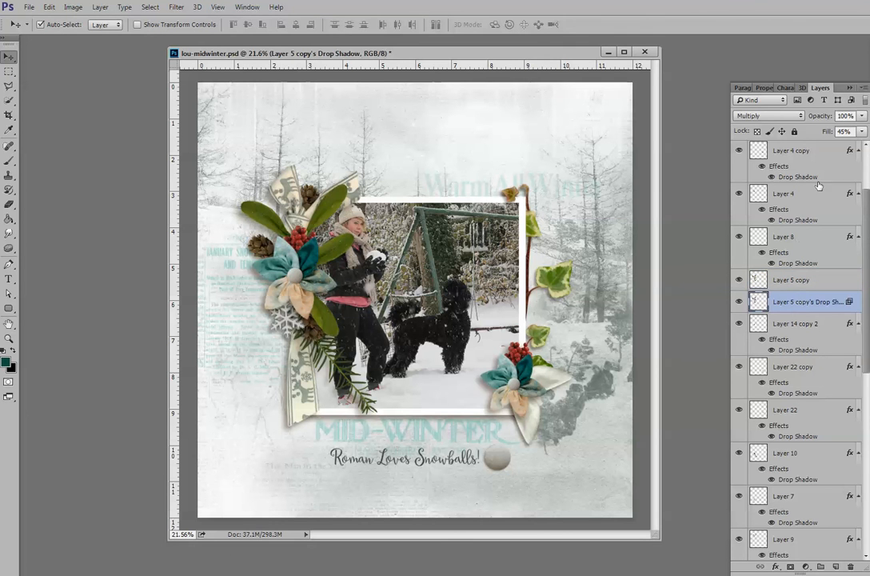
left_click(862, 131)
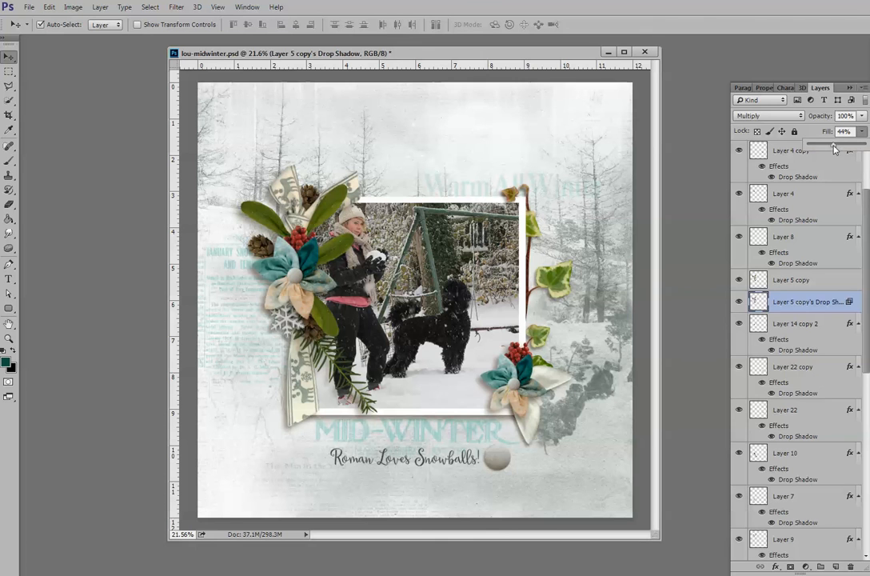
left_click_drag(834, 150, 847, 150)
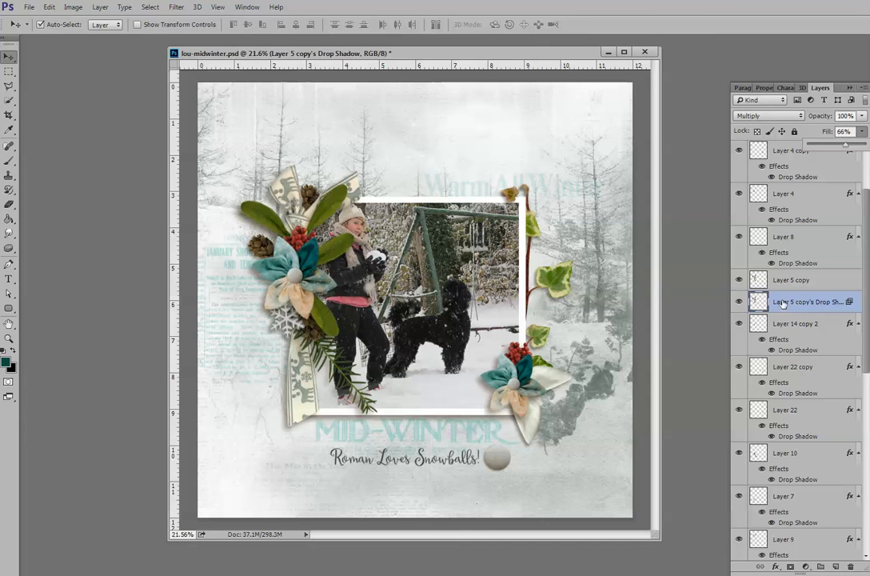
Step: Warp the separated leaf shadow again by pulling its upper-left corner slightly down, and apply the transform
key("ctrl+t")
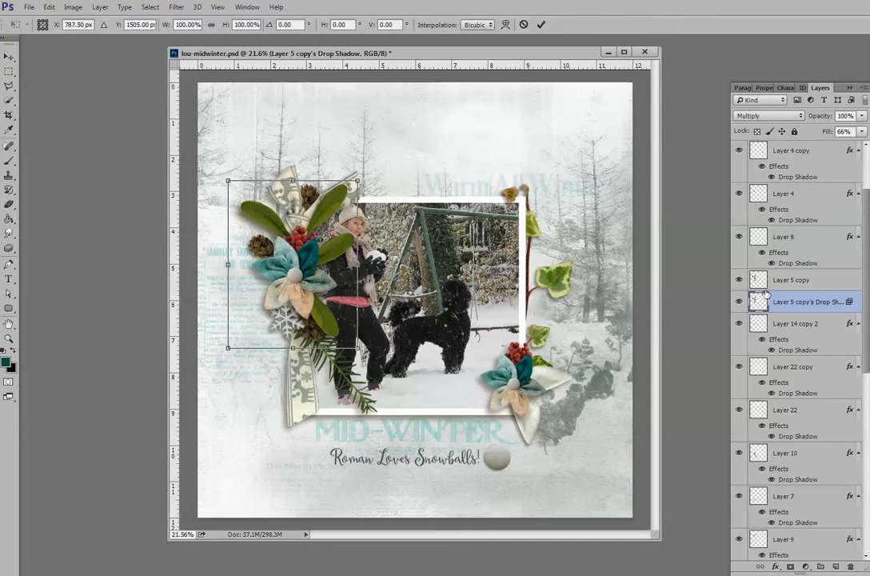
right_click(248, 228)
left_click(272, 311)
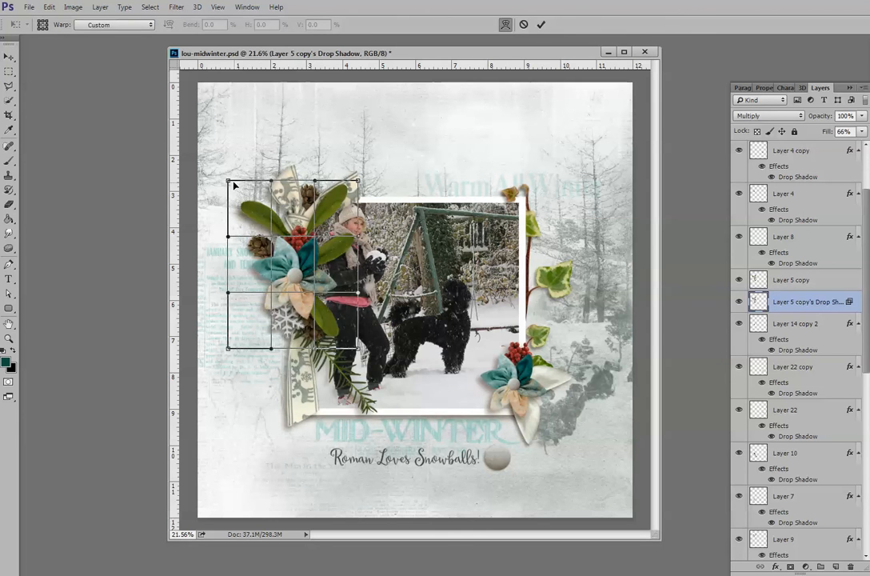
left_click_drag(228, 182, 228, 194)
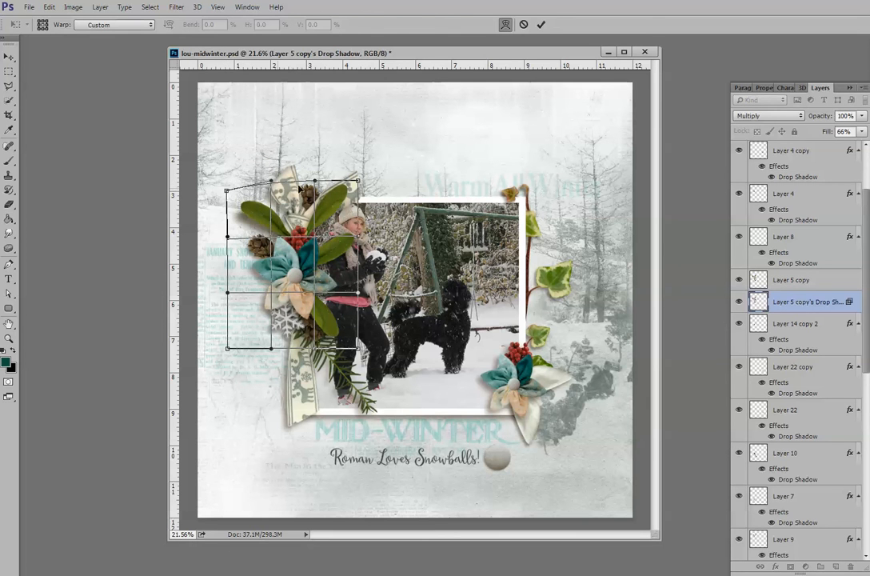
left_click(540, 24)
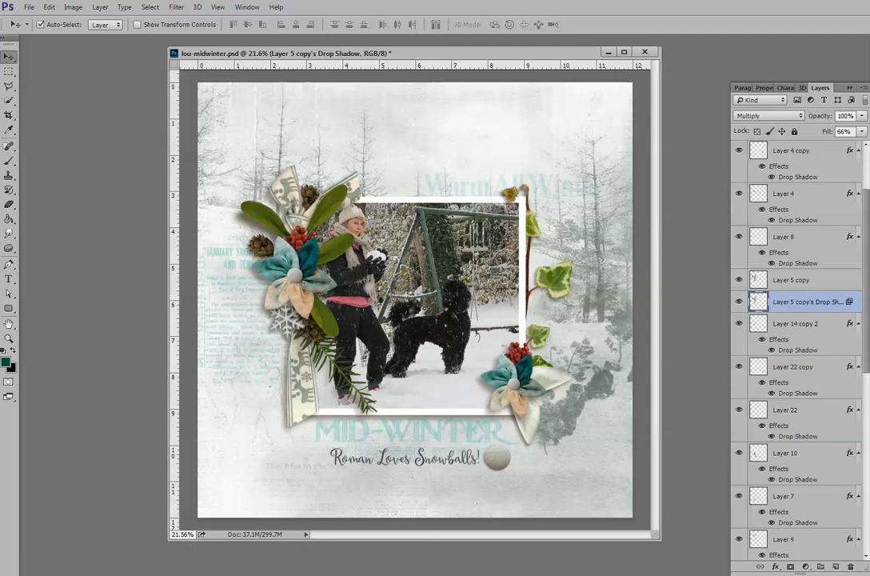
Step: Switch to Photoshop Elements and clear the layer style from the leaves on Layer 5 copy
left_click_drag(869, 51, 520, 32)
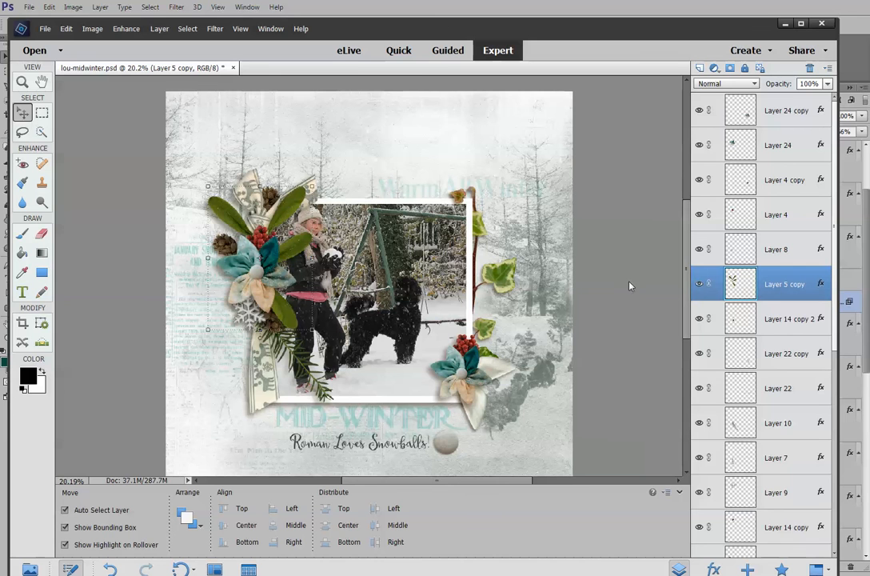
left_click(699, 284)
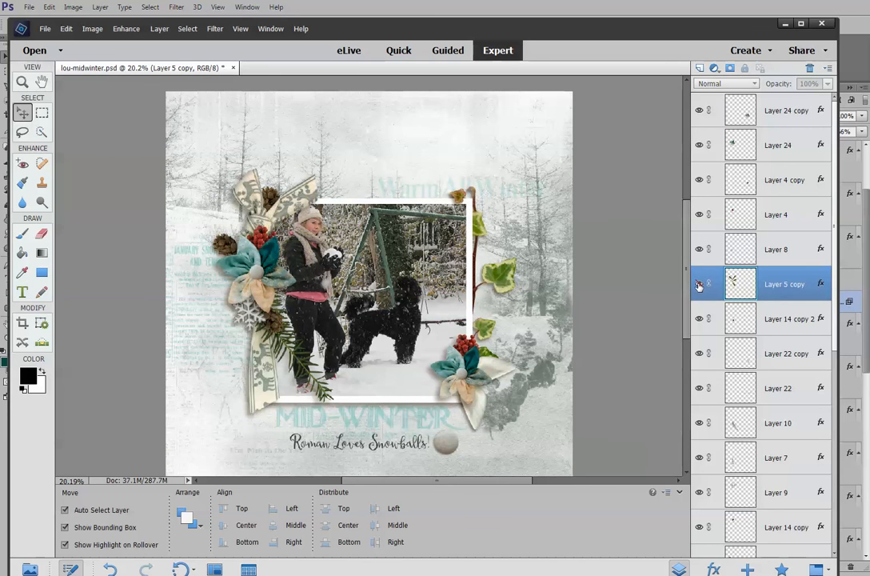
left_click(698, 284)
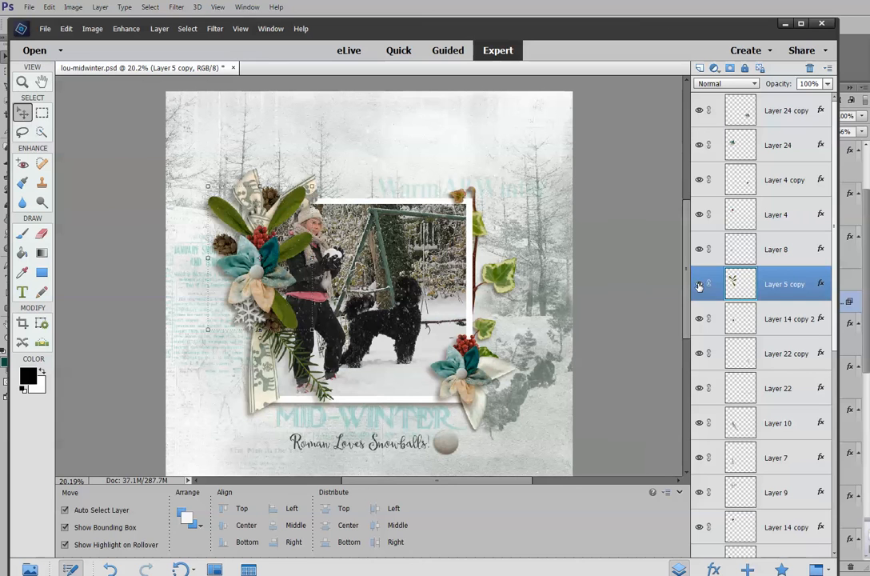
right_click(785, 285)
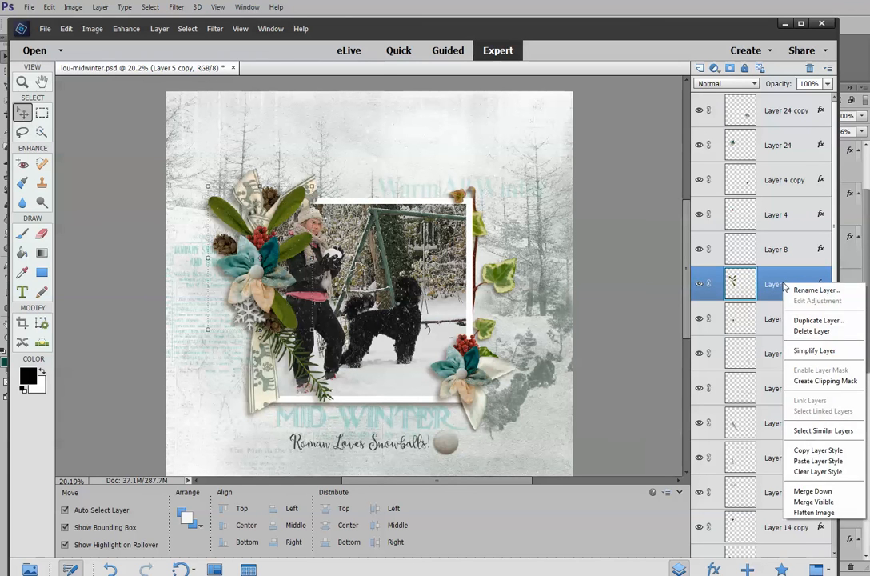
left_click(805, 476)
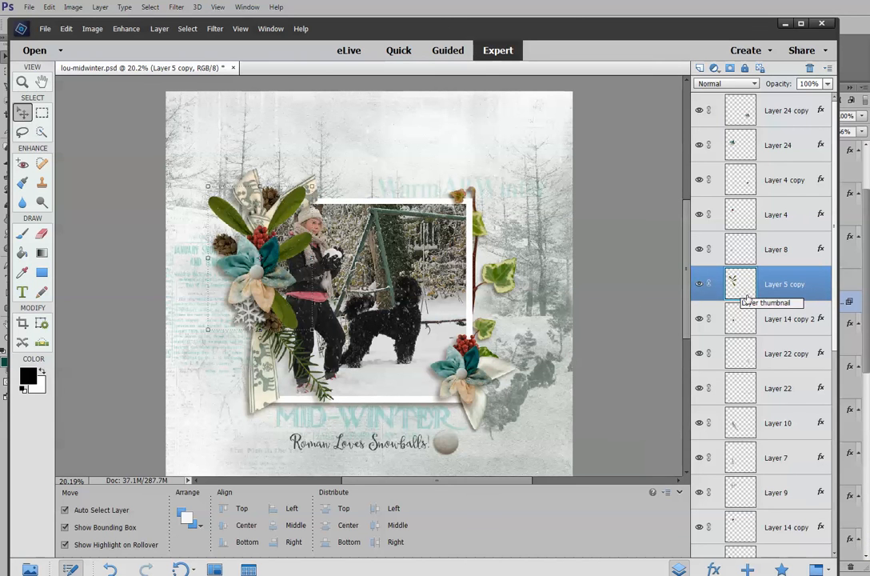
Step: Create a blank layer directly beneath Layer 5 copy and name it Shadow
left_click(699, 68)
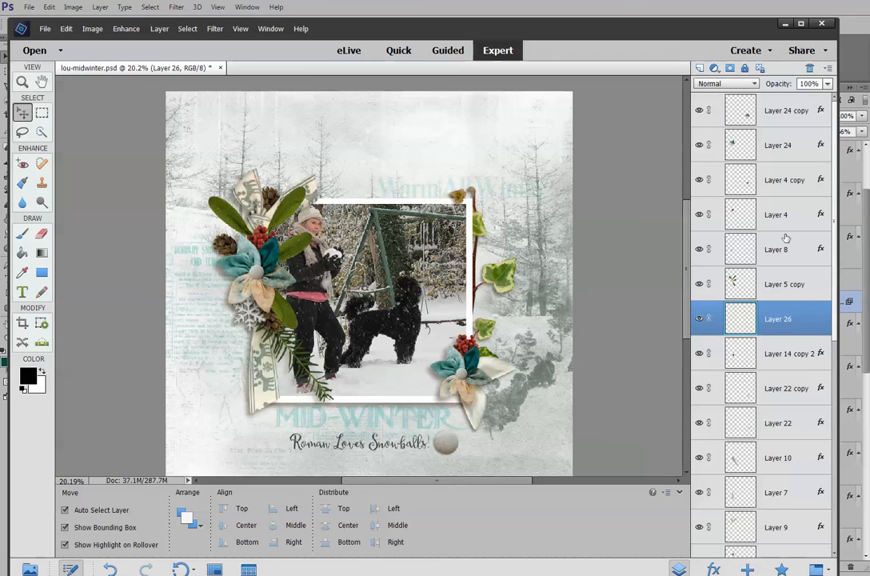
double_click(772, 319)
type("Shadow")
key("Return")
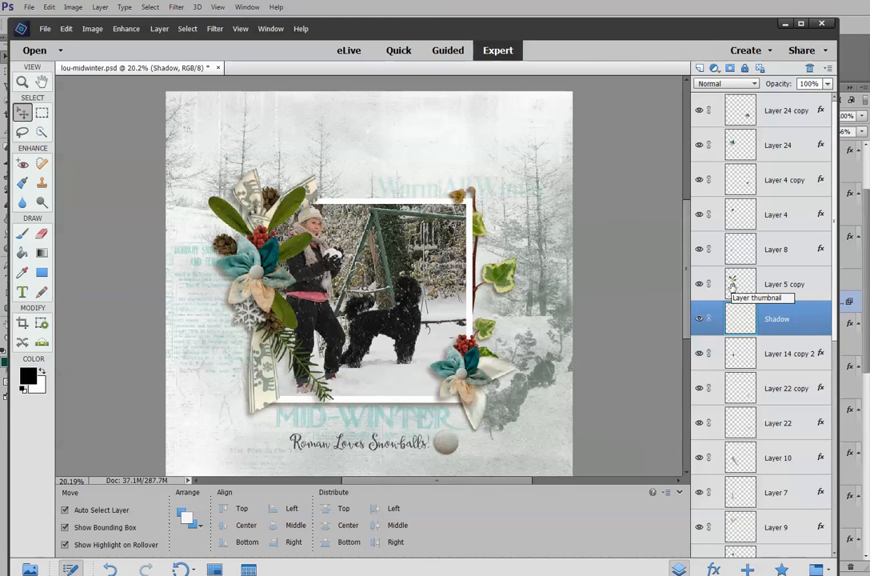
Step: Fill the leaves' outline on the Shadow layer with 50% Gray at 100% opacity, deselect, and briefly hide the leaves to check the fill
left_click(732, 286, "ctrl")
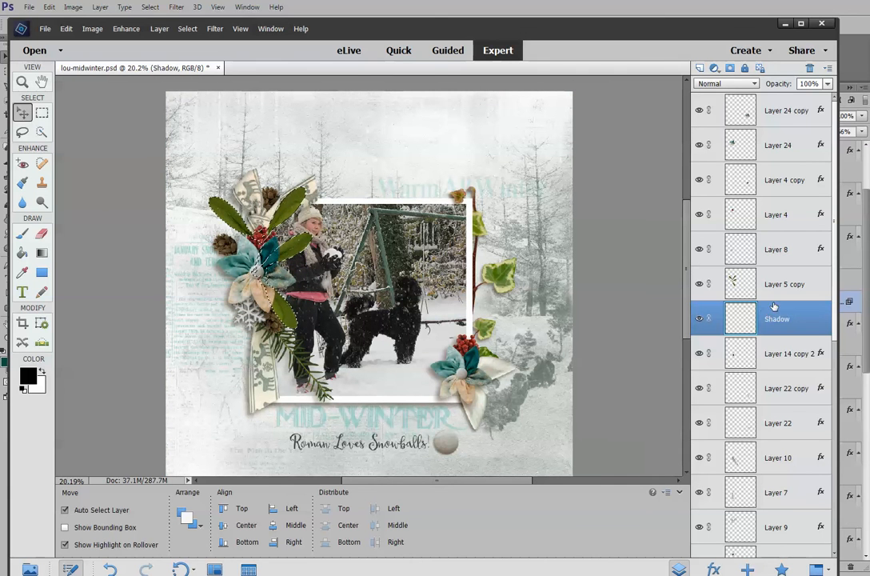
left_click(741, 318, "ctrl")
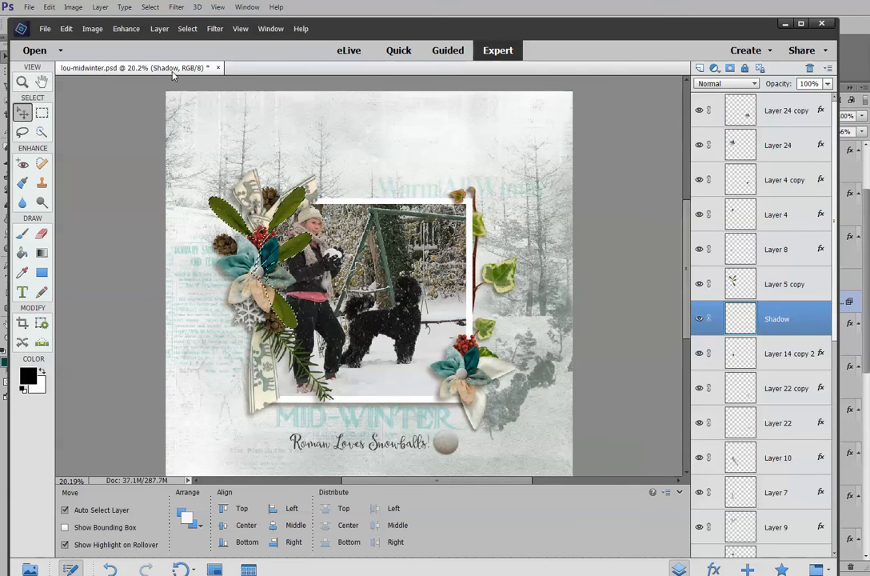
left_click(67, 29)
left_click(88, 147)
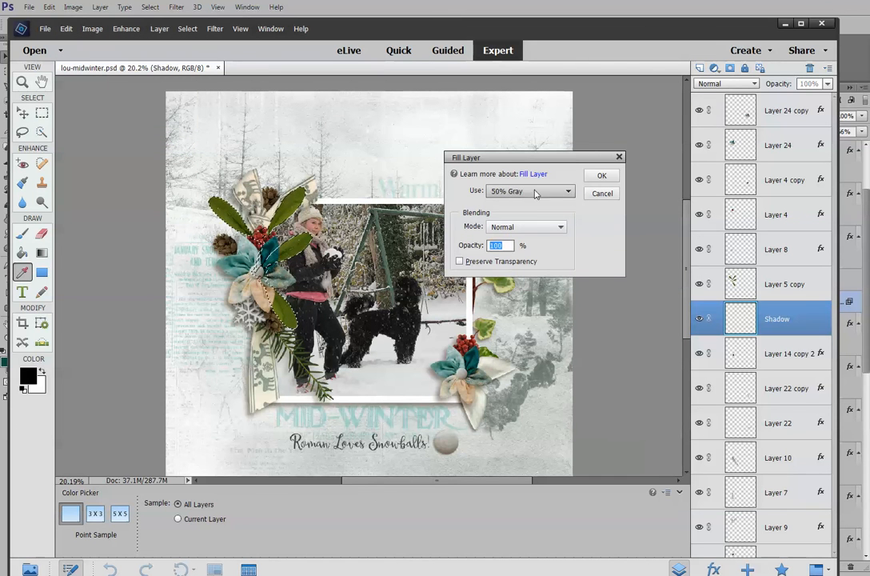
left_click(569, 192)
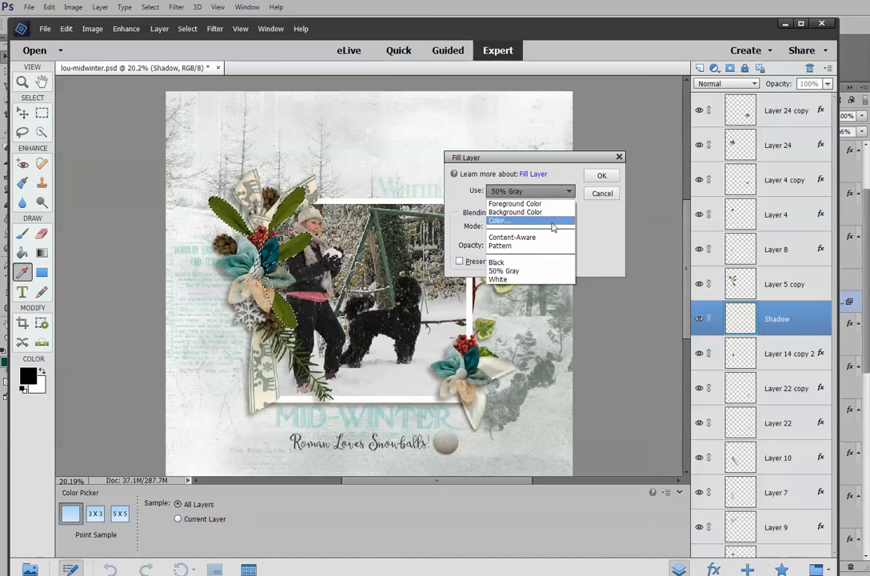
left_click(519, 270)
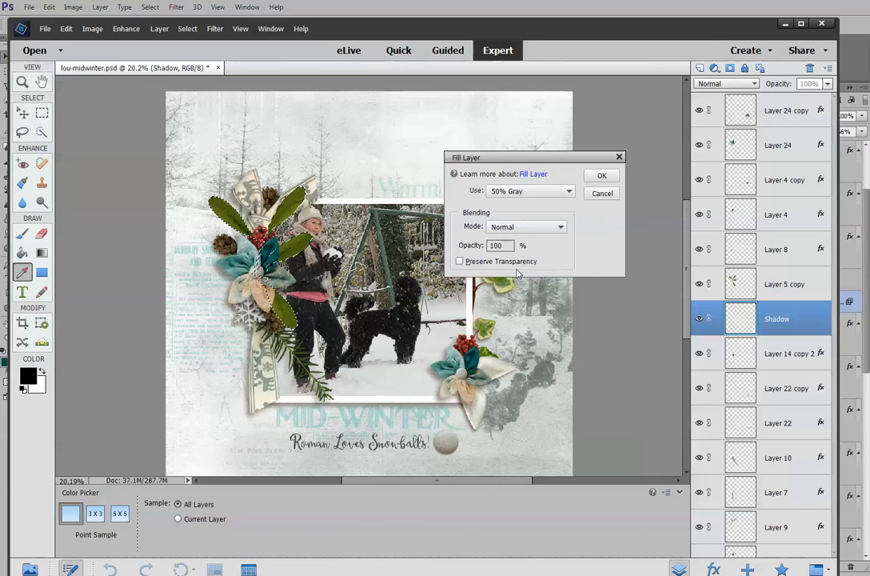
left_click(601, 175)
key("v")
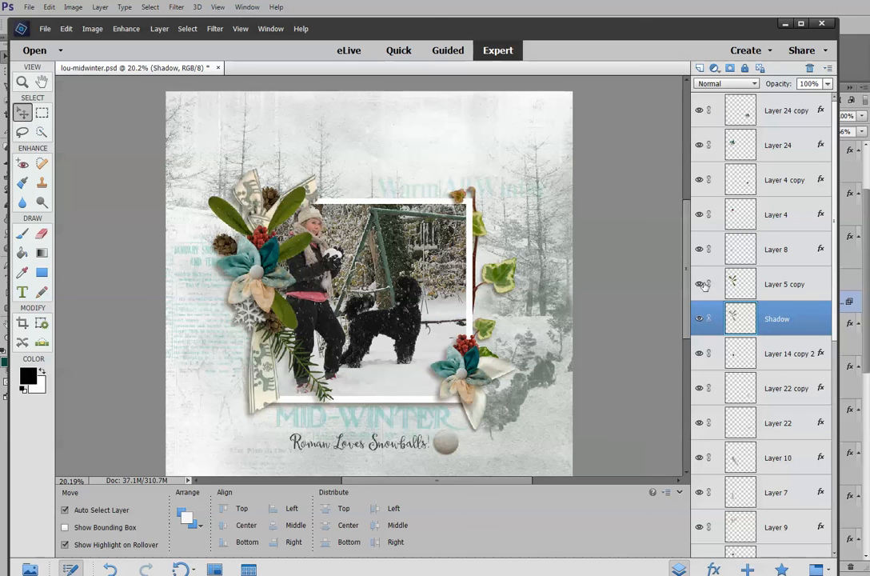
left_click(698, 285)
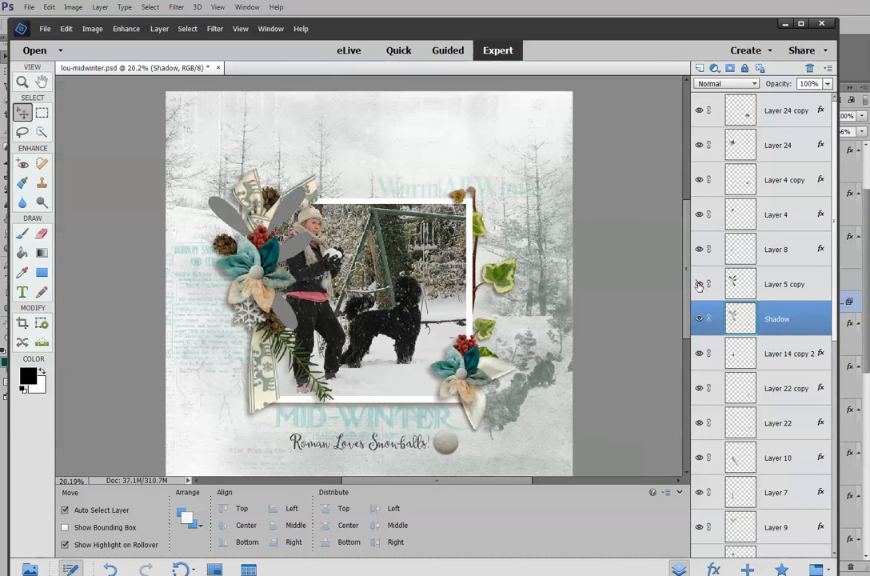
left_click(699, 285)
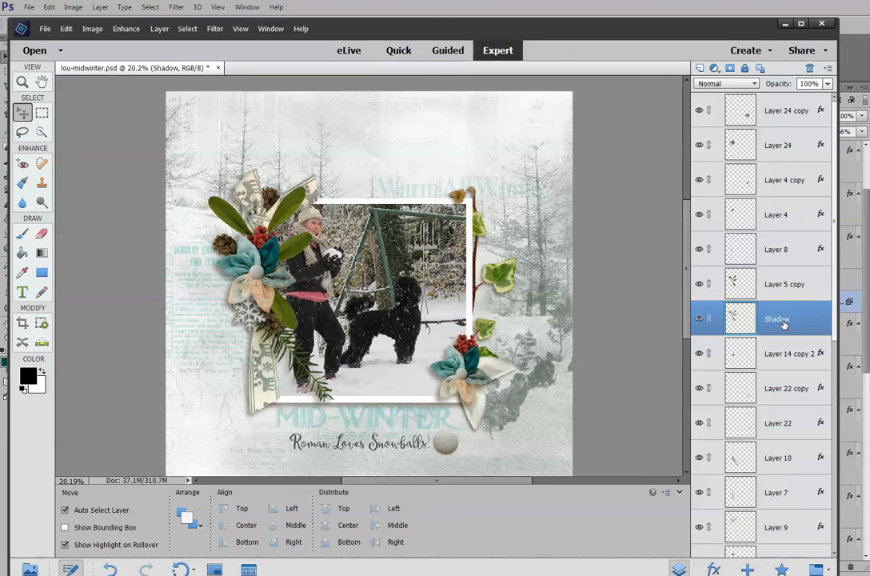
Step: Distort the Shadow layer by pulling its upper-left corner slightly outward and down, and apply the transform
key("ctrl+t")
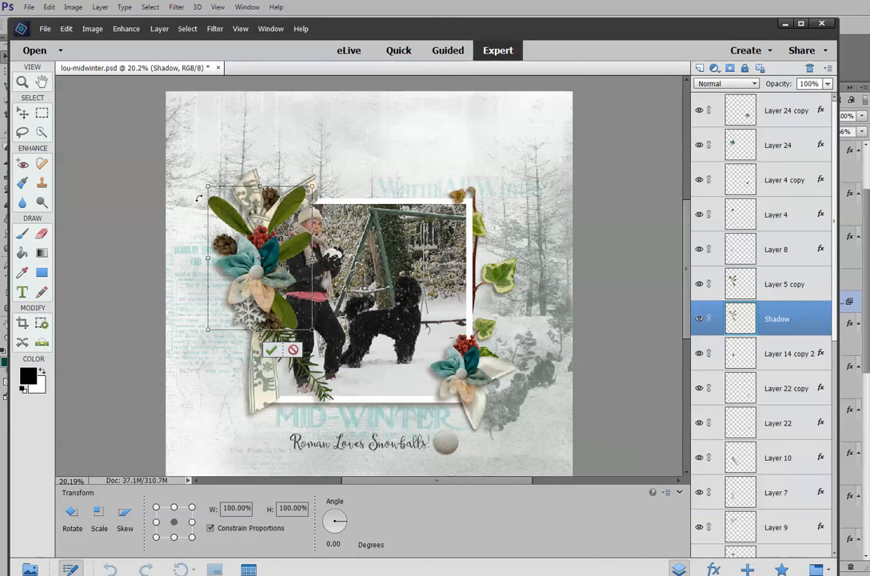
right_click(247, 246)
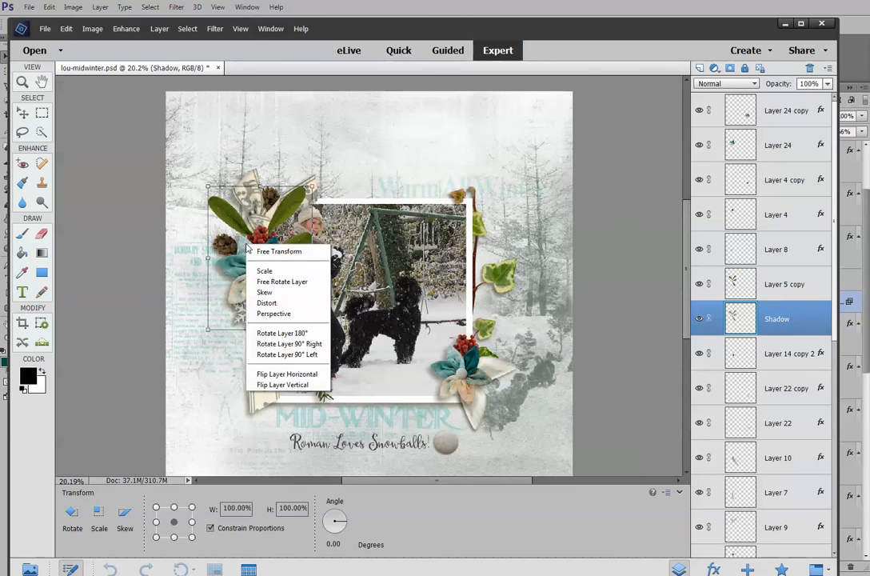
left_click(264, 303)
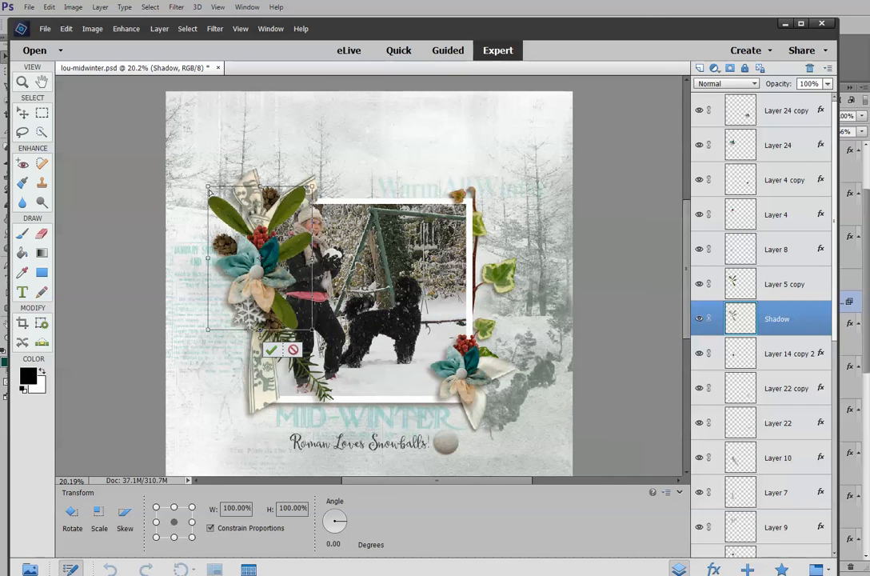
left_click_drag(207, 190, 204, 198)
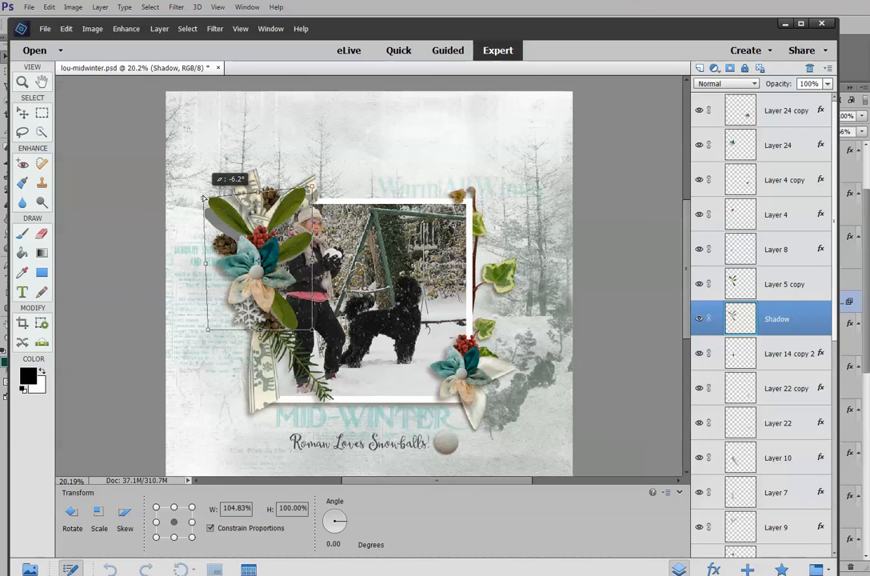
left_click_drag(204, 197, 204, 197)
left_click_drag(314, 333, 315, 329)
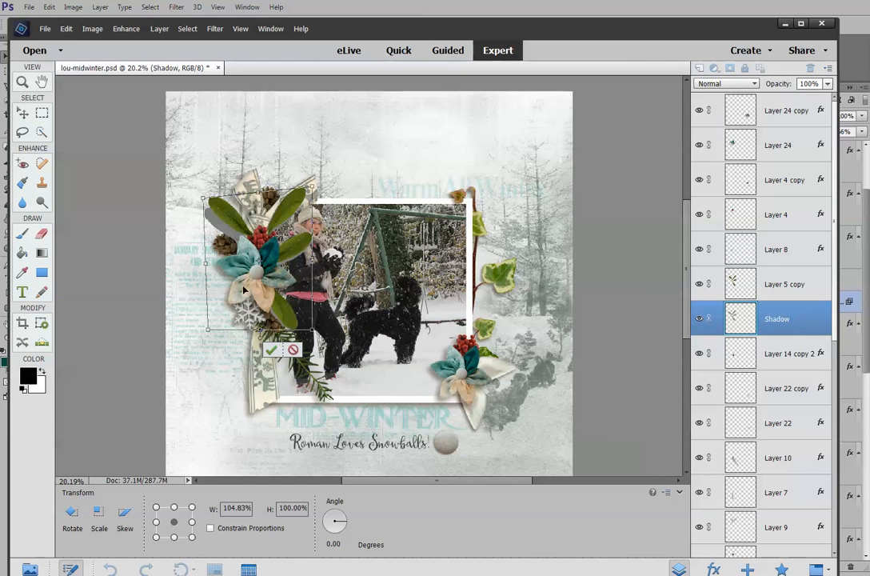
left_click(273, 349)
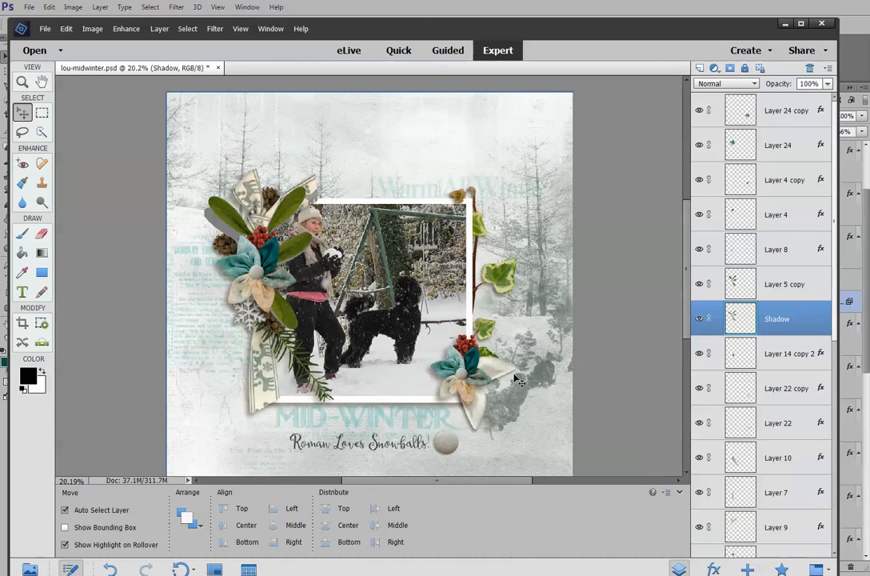
Step: Rotate the Shadow layer by -3.63 degrees and apply the transform, then nudge the shadow slightly down and outward and undo that nudge
key("ctrl+t")
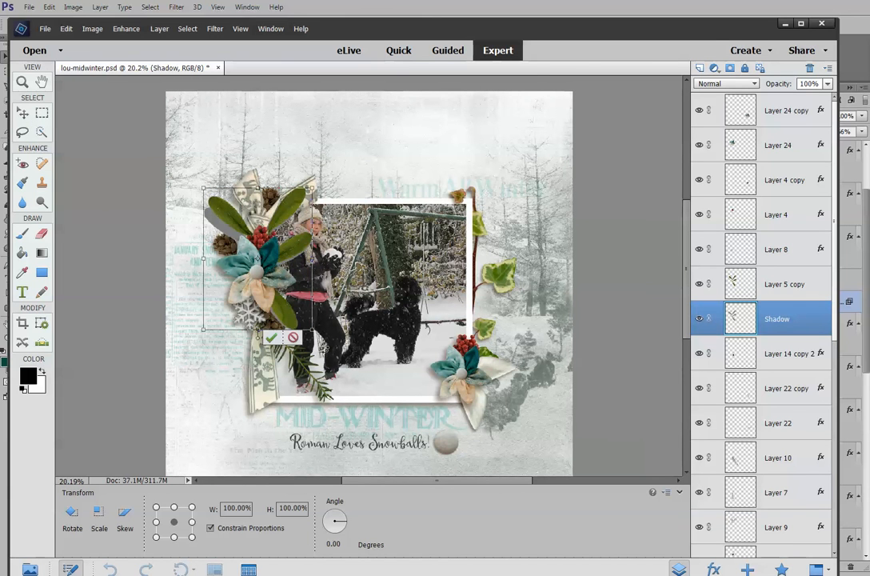
left_click_drag(323, 349, 289, 294)
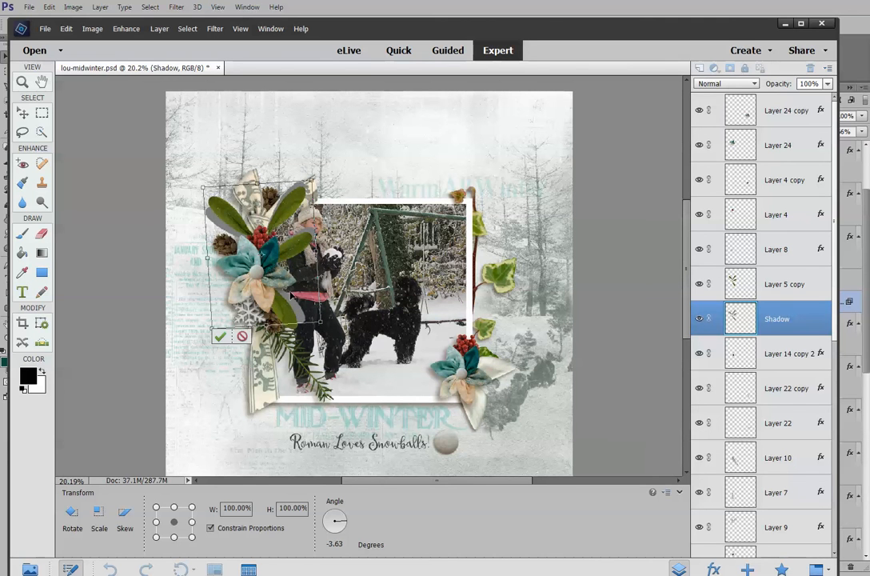
left_click(222, 336)
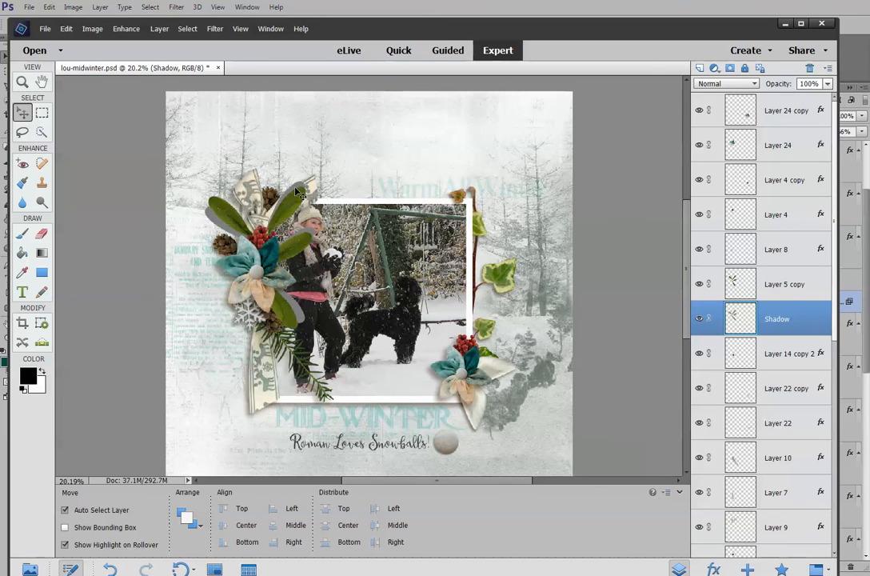
left_click_drag(291, 189, 284, 198)
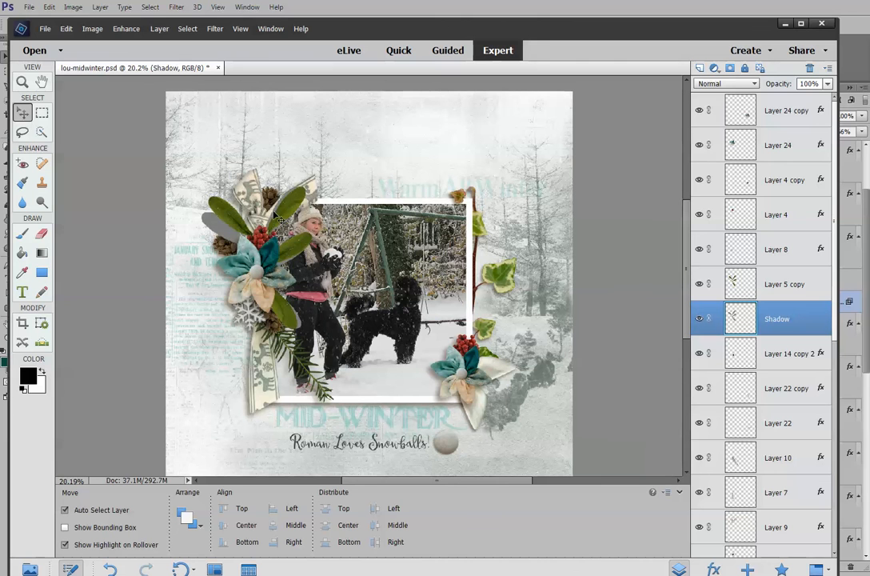
key("ctrl+z")
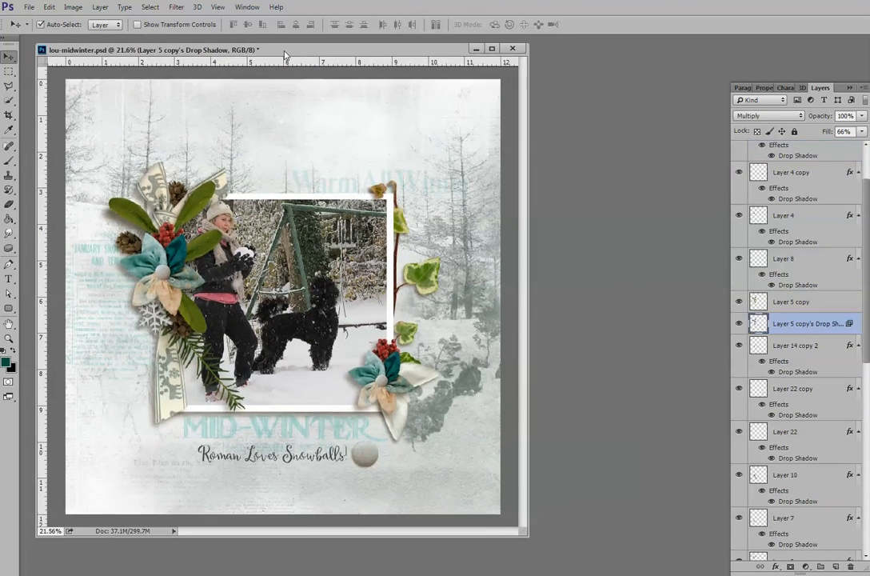
Step: In Photoshop, resize and reposition the lou-midwinter-w-snow.psd window to compare its layout with lou-midwinter.psd, and bring lou-midwinter.psd back to the front
left_click_drag(869, 128, 452, 65)
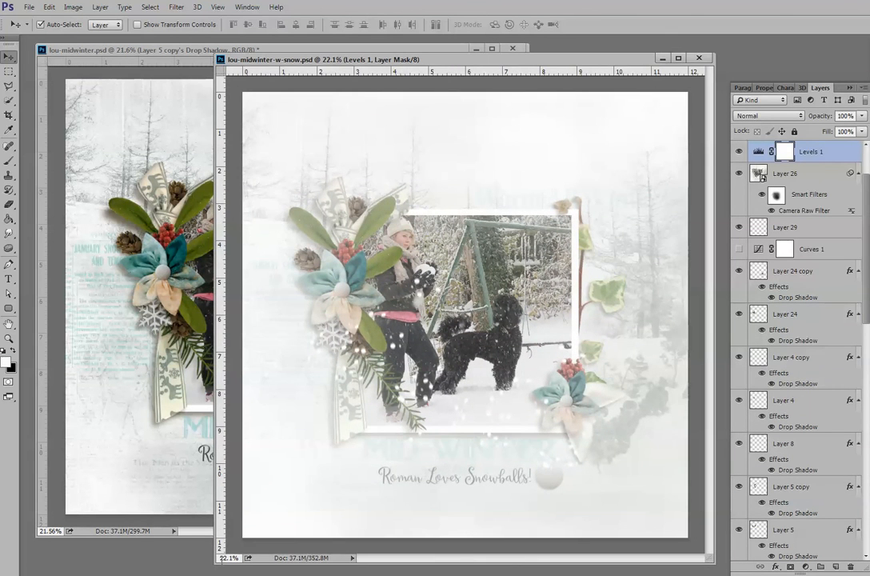
left_click_drag(212, 562, 239, 542)
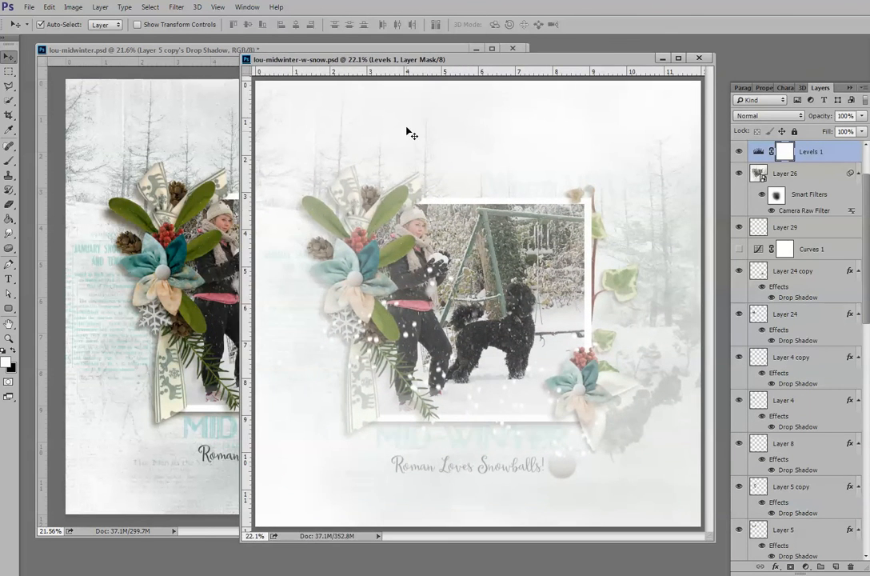
left_click_drag(397, 64, 373, 67)
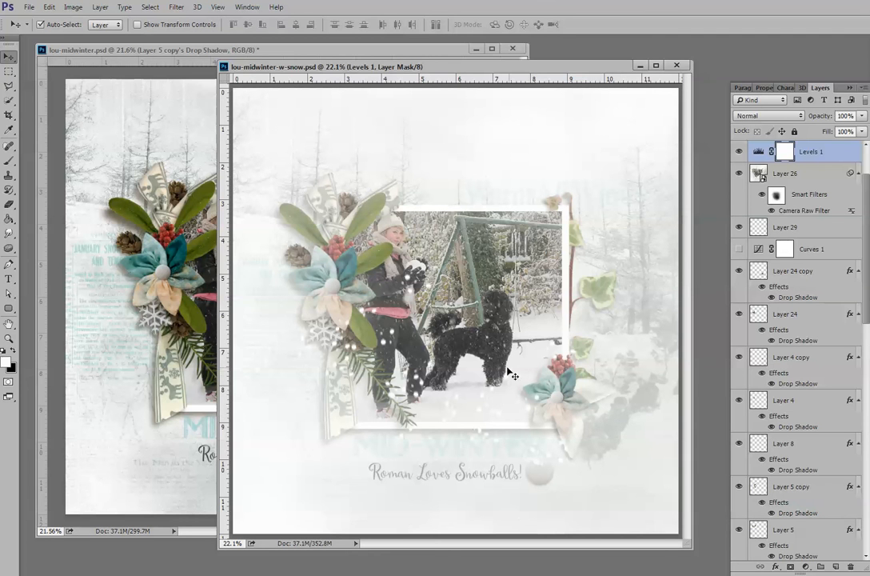
left_click(162, 58)
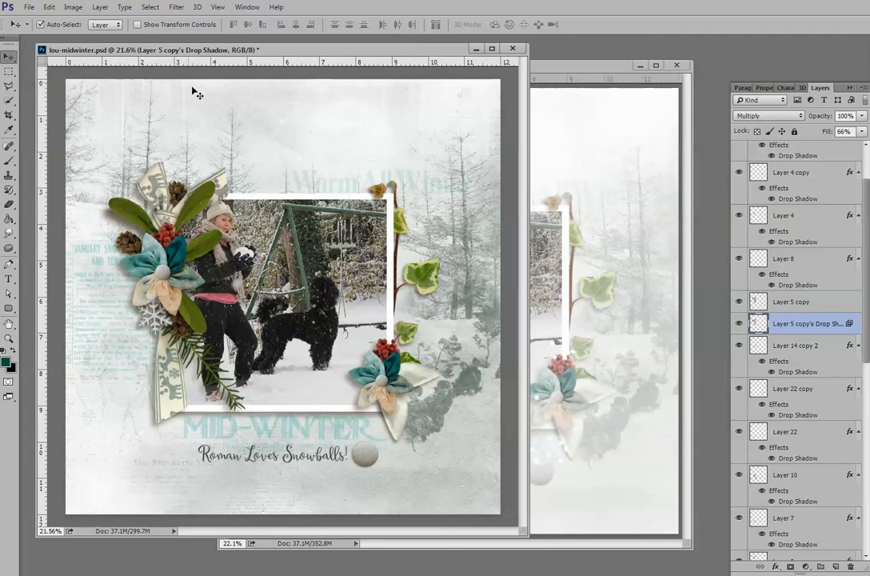